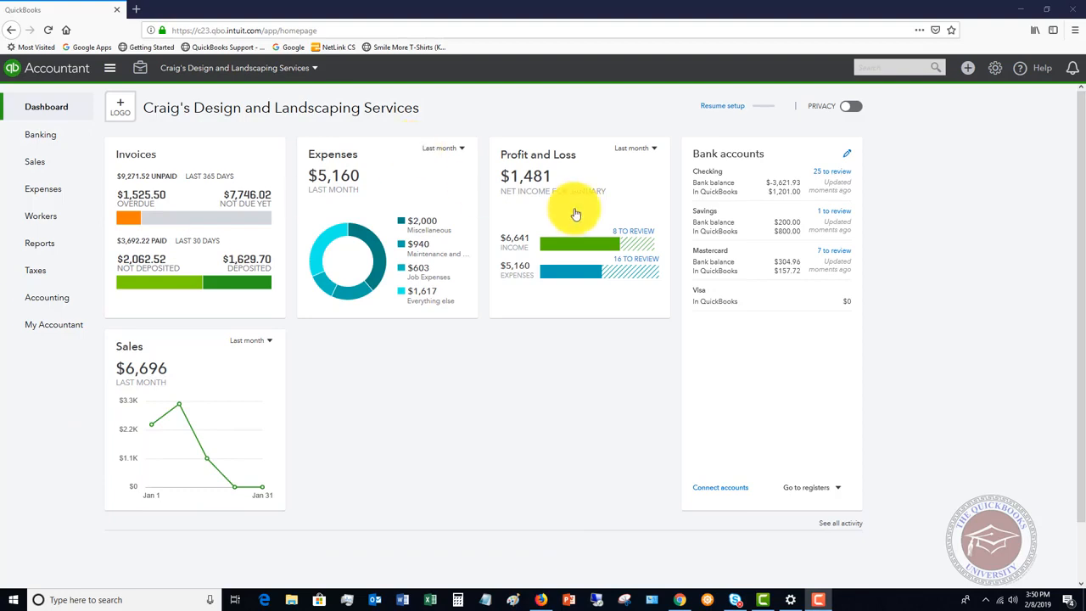
Open the Discounts given income account for editing in the chart of accounts and save it with detail type Discounts/Refunds Given.
left_click(995, 70)
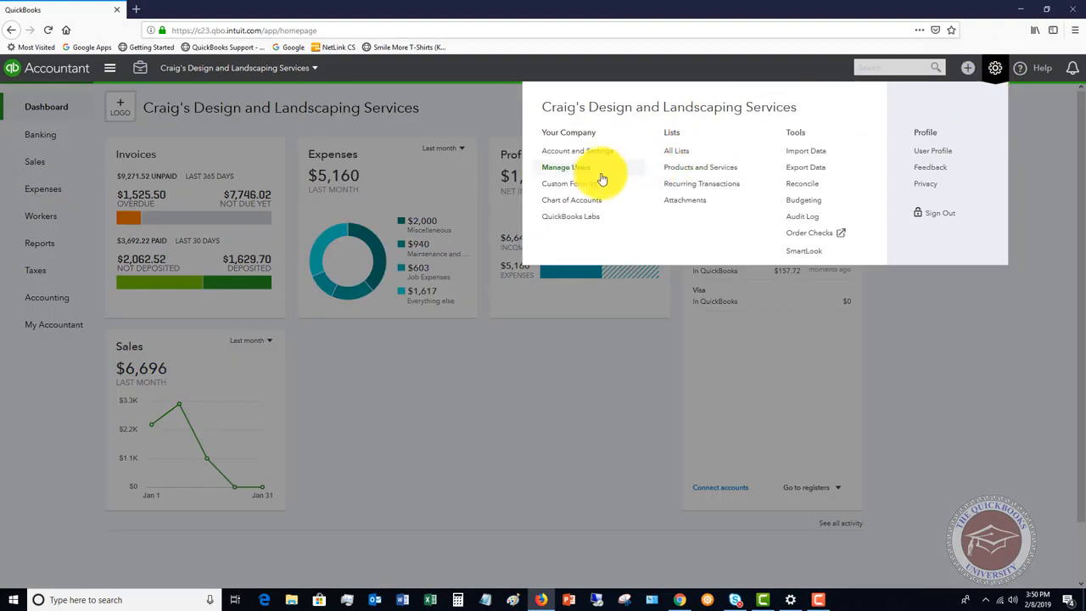
left_click(570, 199)
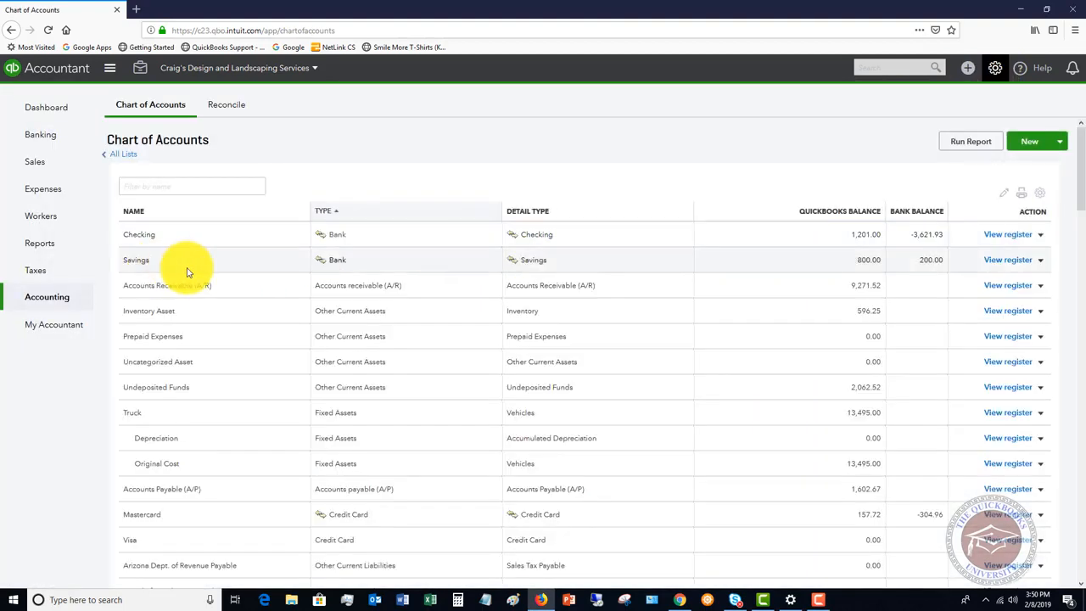
scroll(188, 272, "down", 3)
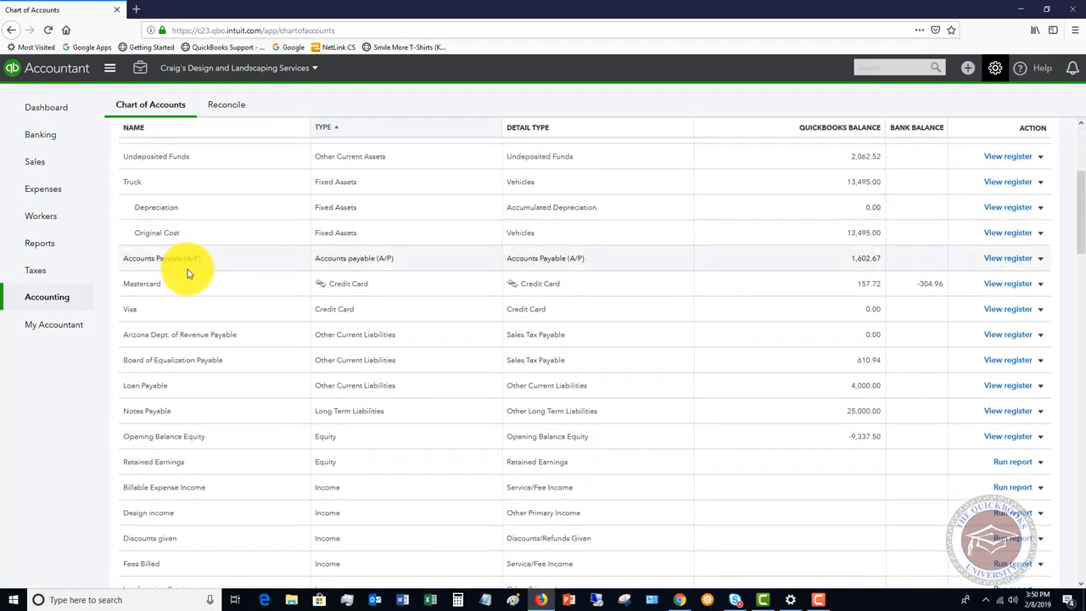
scroll(188, 273, "down", 2)
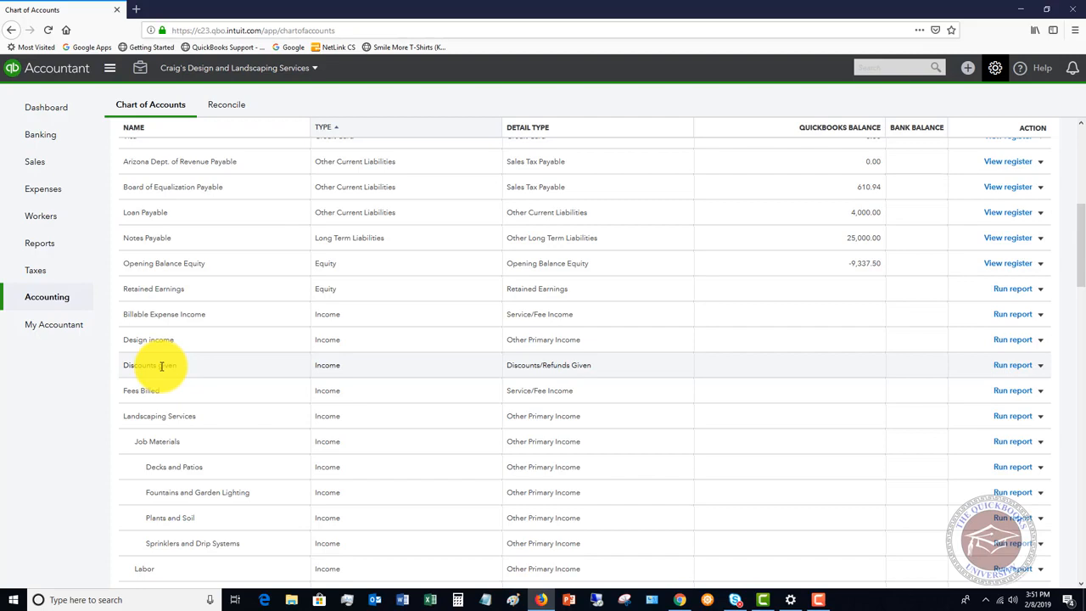
left_click(1041, 367)
left_click(974, 383)
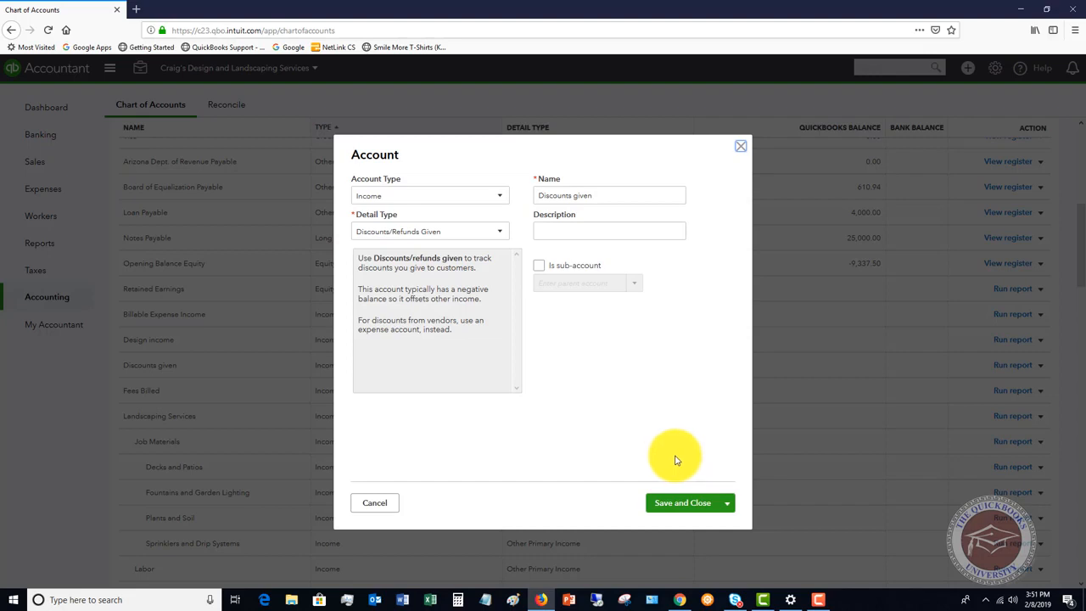
left_click(687, 503)
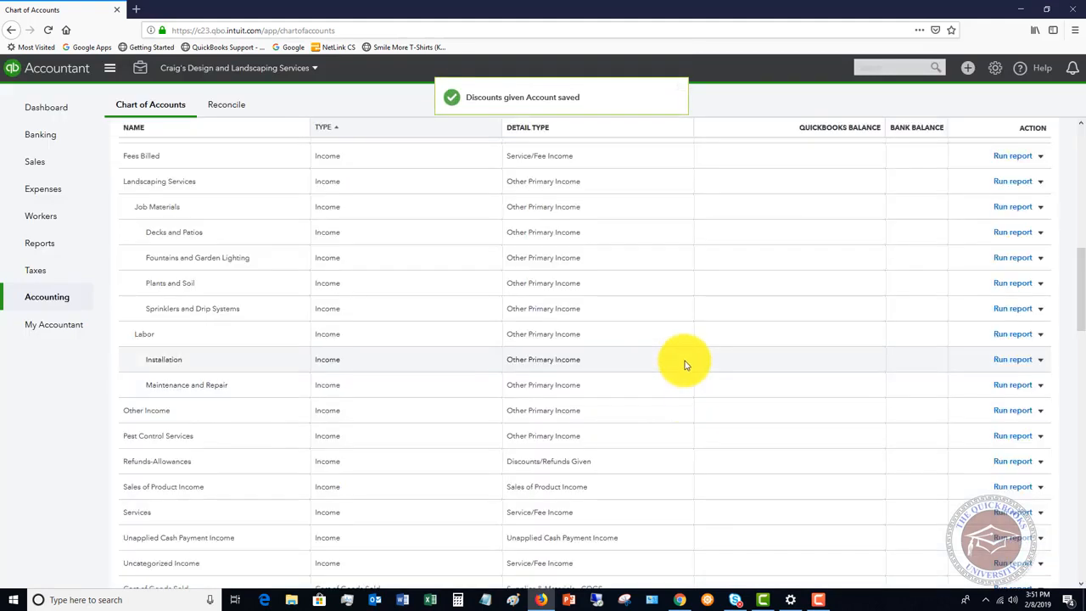
Open the Products and Services list and locate the Courtesy Discount item.
scroll(685, 365, "up", 4)
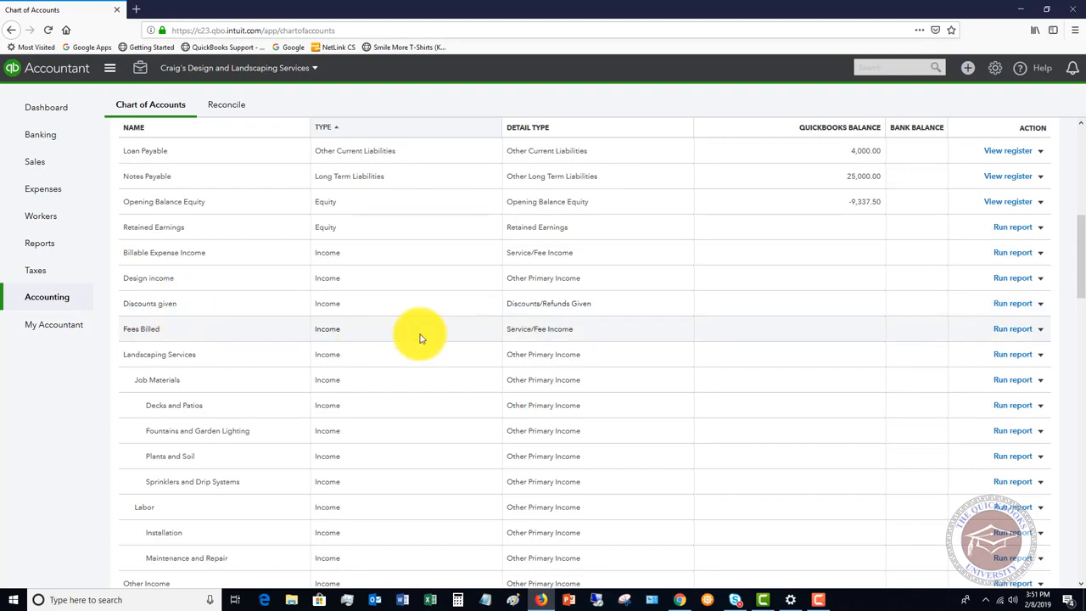
scroll(729, 342, "up", 3)
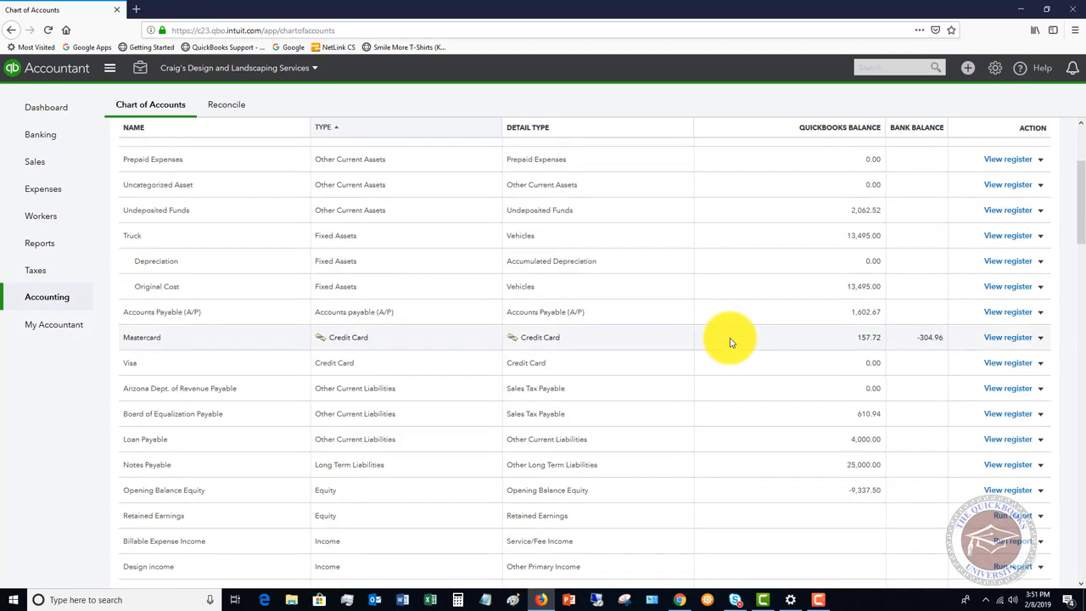
scroll(727, 341, "up", 2)
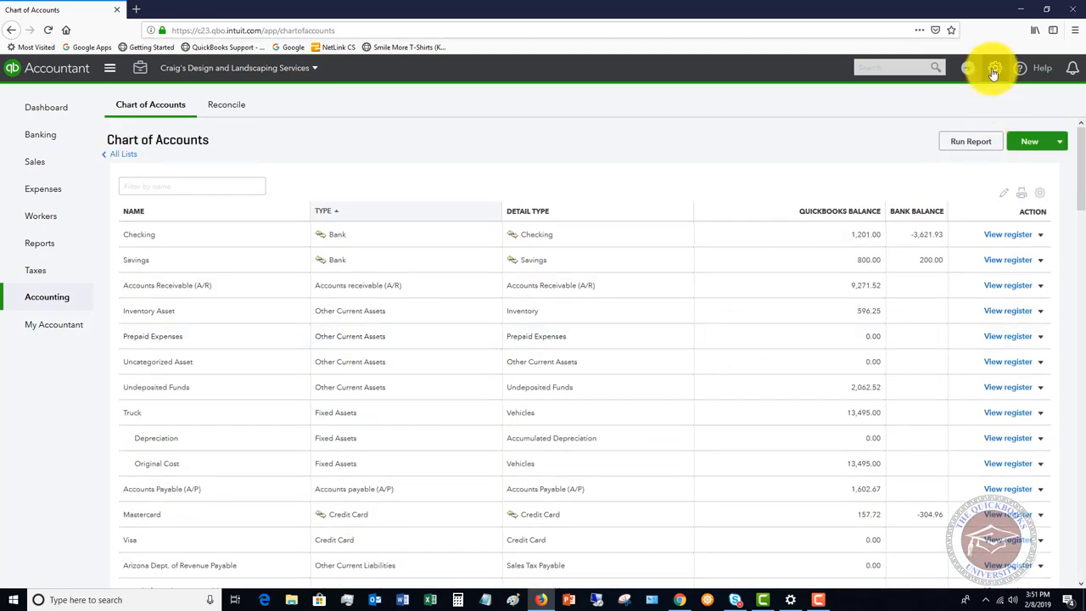
left_click(993, 71)
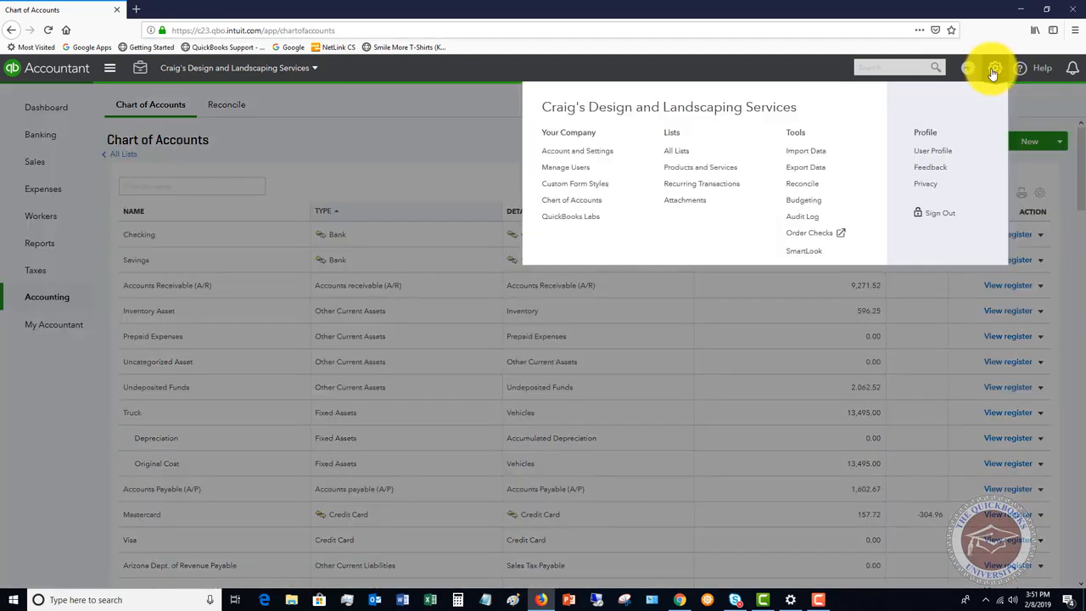
left_click(699, 169)
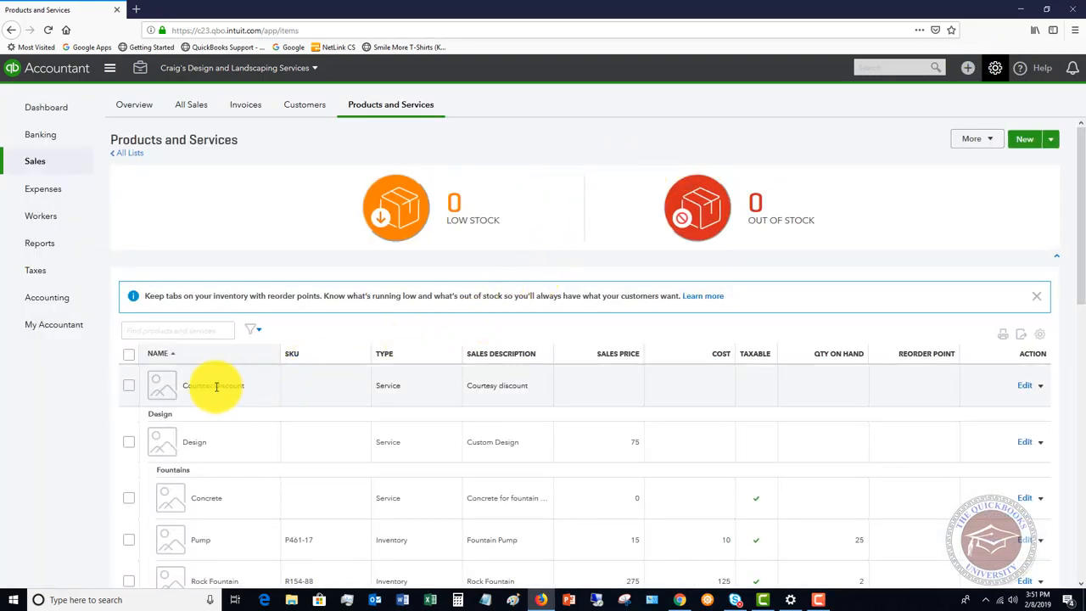
scroll(263, 394, "down", 2)
scroll(266, 397, "down", 1)
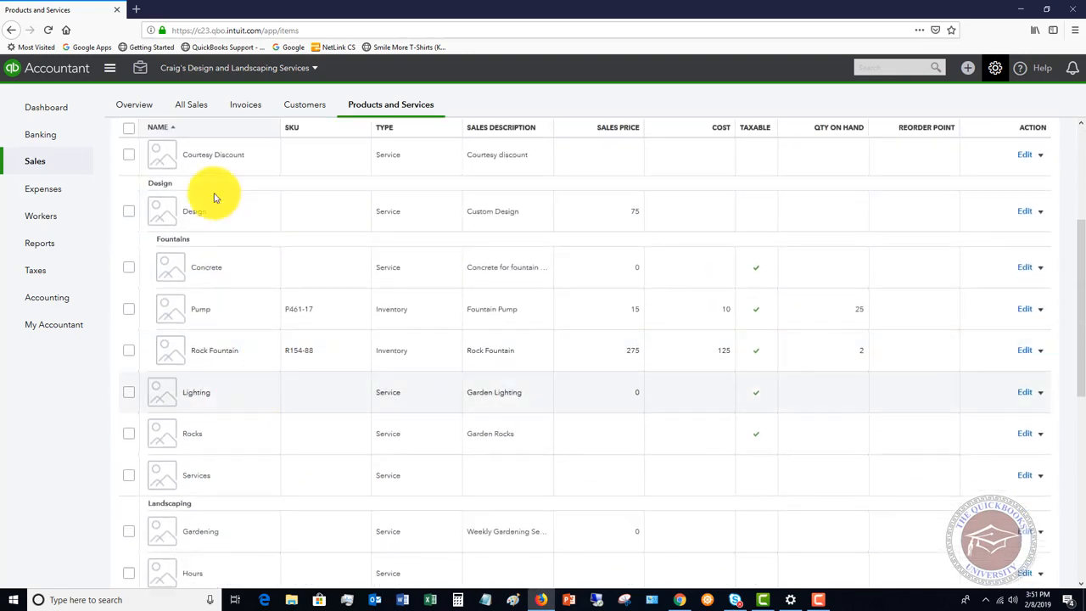
scroll(250, 211, "up", 2)
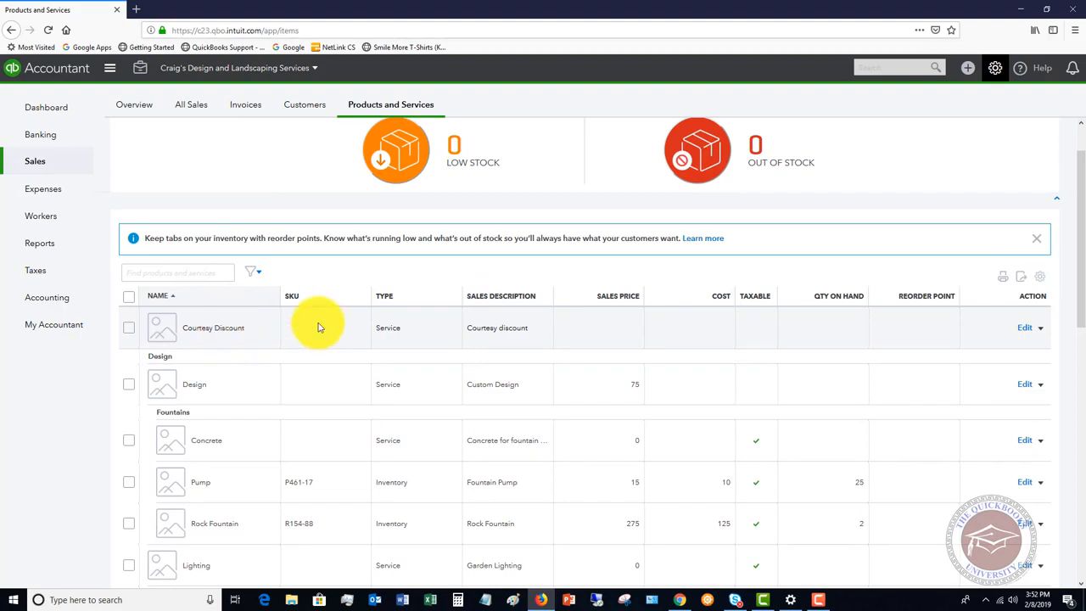
View the available product/service types for the Courtesy Discount item and close its details without saving.
left_click(1025, 330)
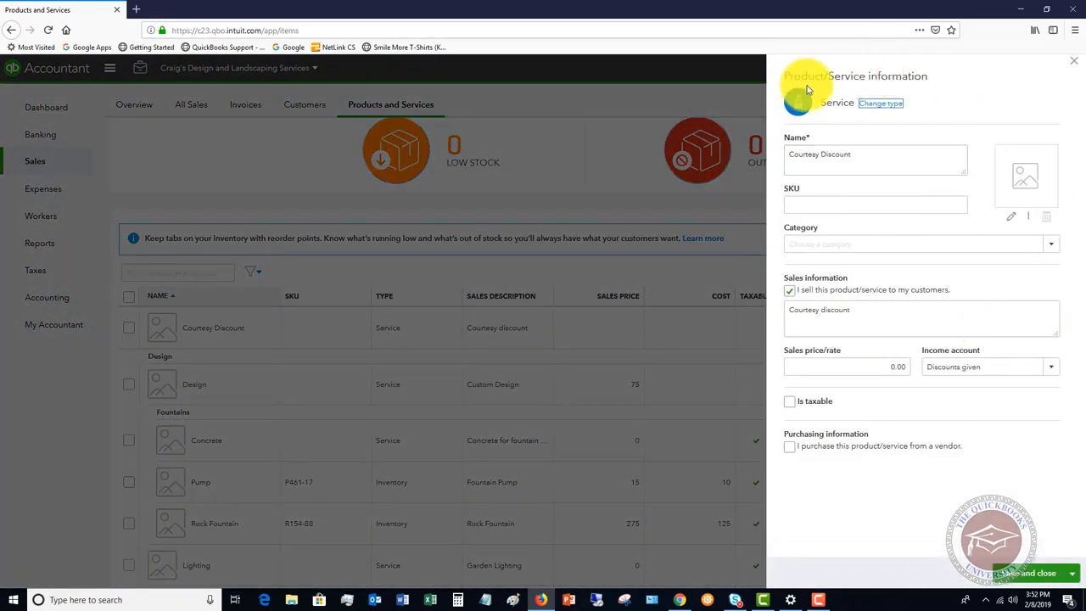
left_click(880, 103)
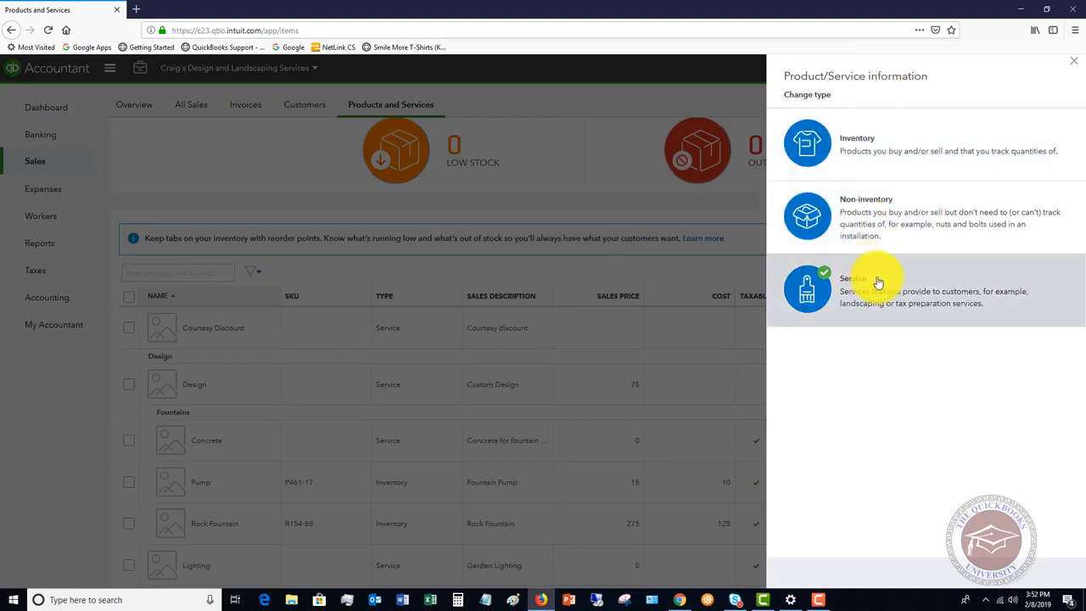
left_click(1075, 64)
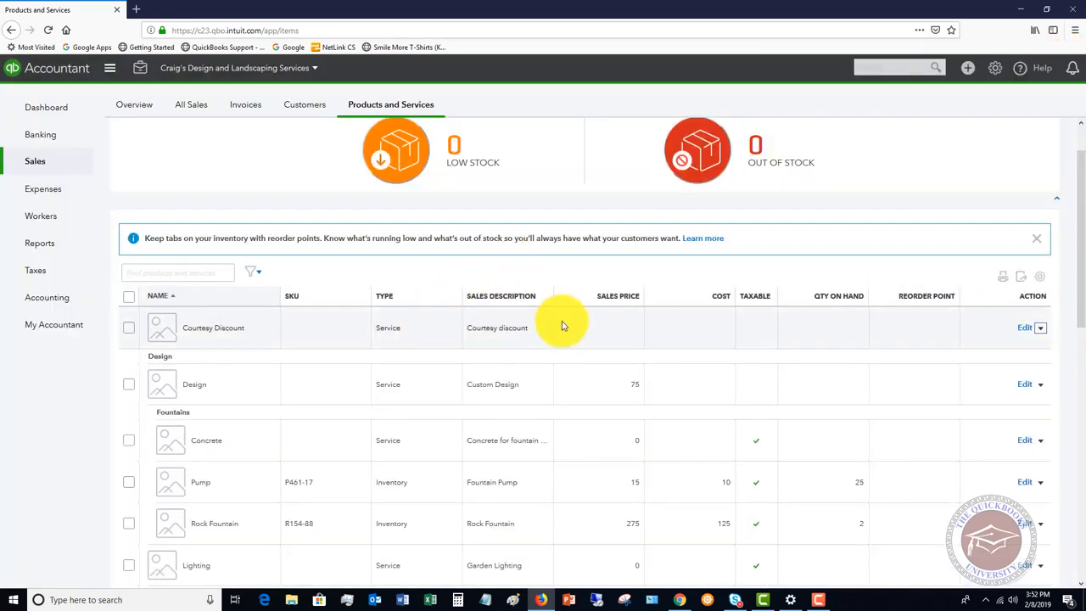
Set the Courtesy Discount service's income account to Discounts given and save the item.
scroll(530, 318, "down", 3)
scroll(330, 280, "up", 2)
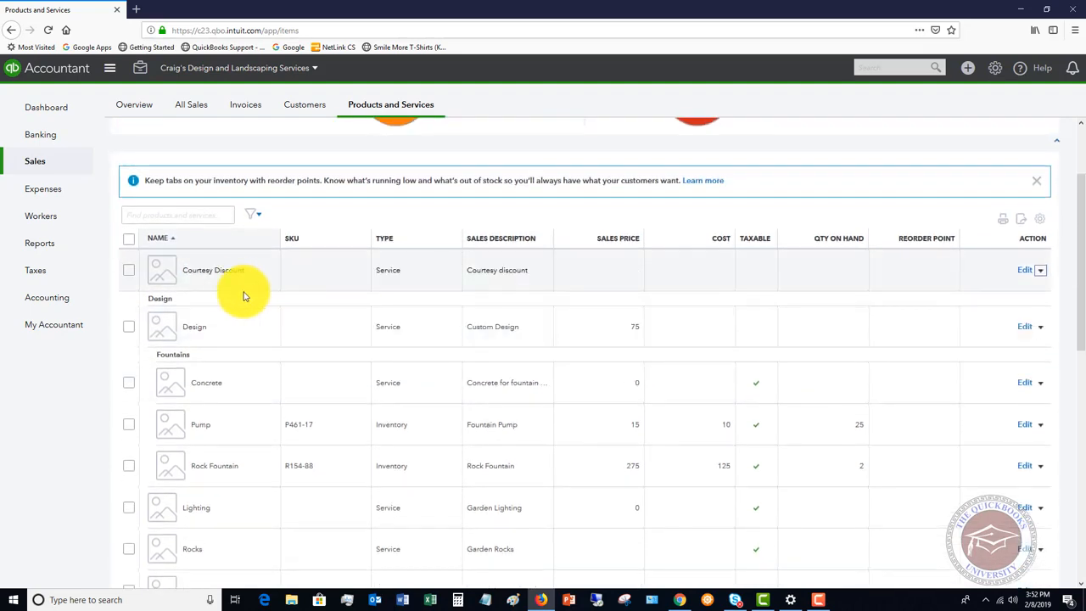
left_click(1013, 261)
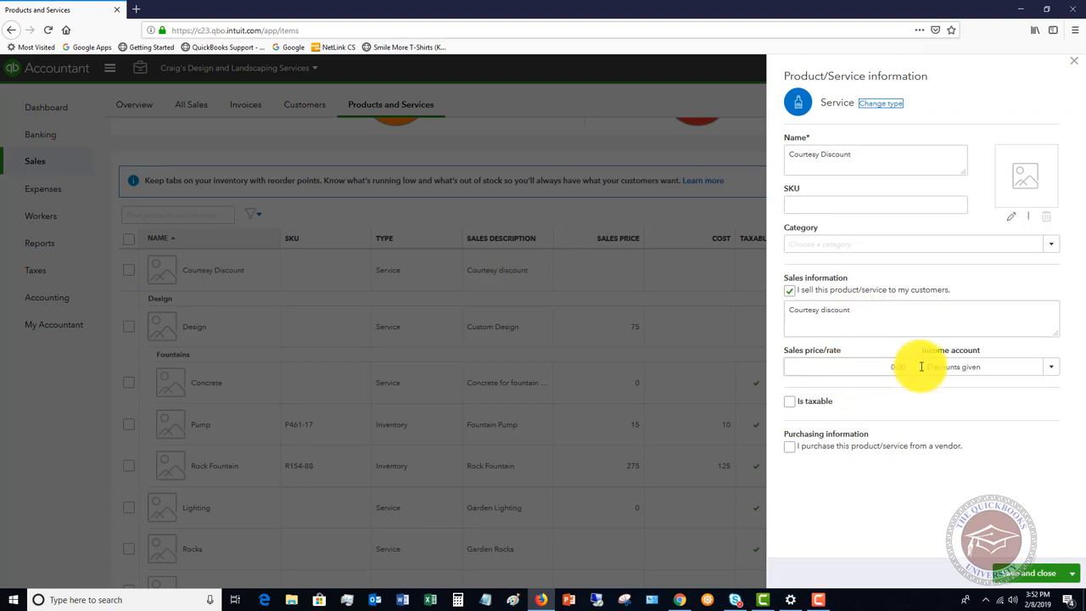
left_click(1054, 368)
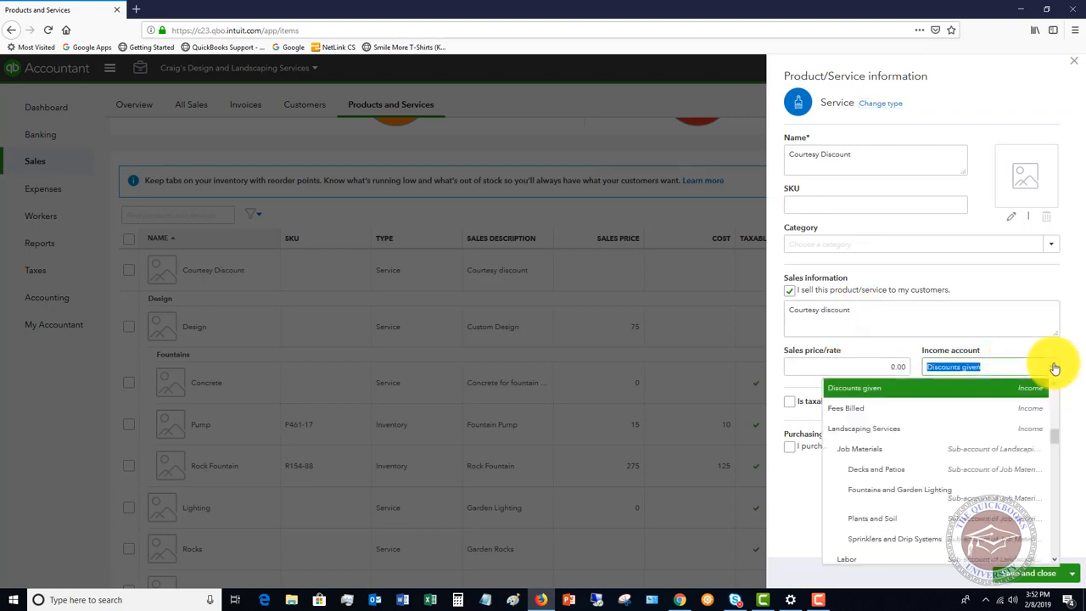
left_click(920, 396)
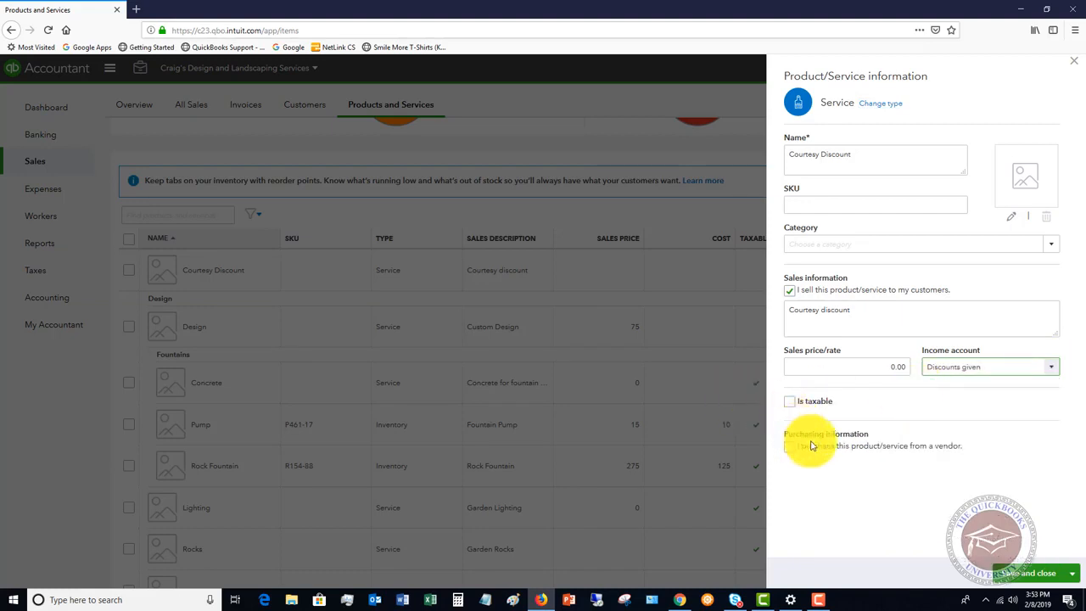
left_click(1024, 573)
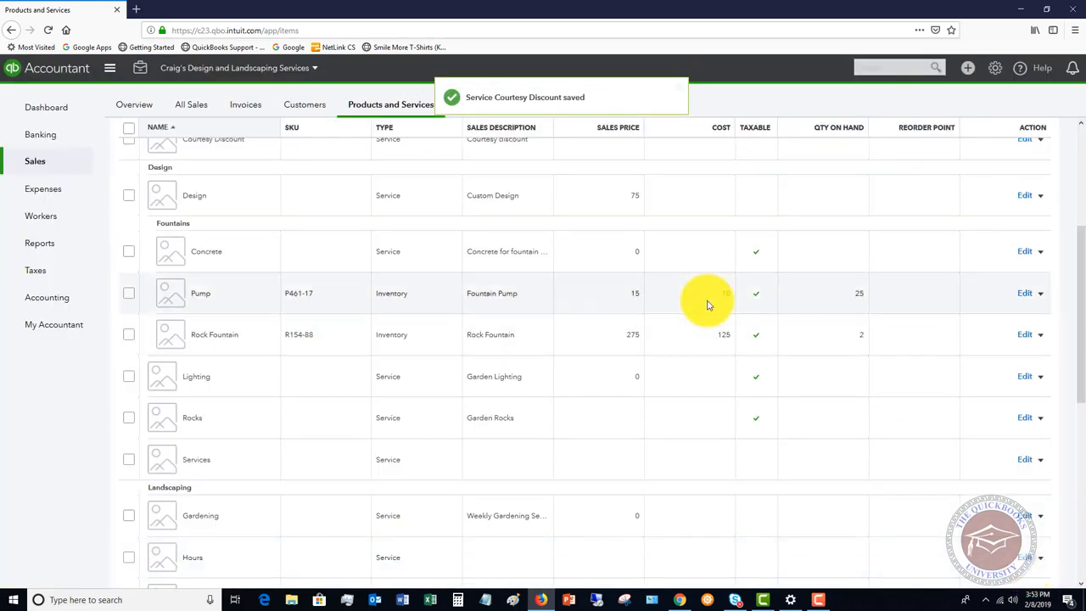
Create a new invoice for the existing customer listed directly after Dukes Basketball Camp.
scroll(703, 297, "up", 5)
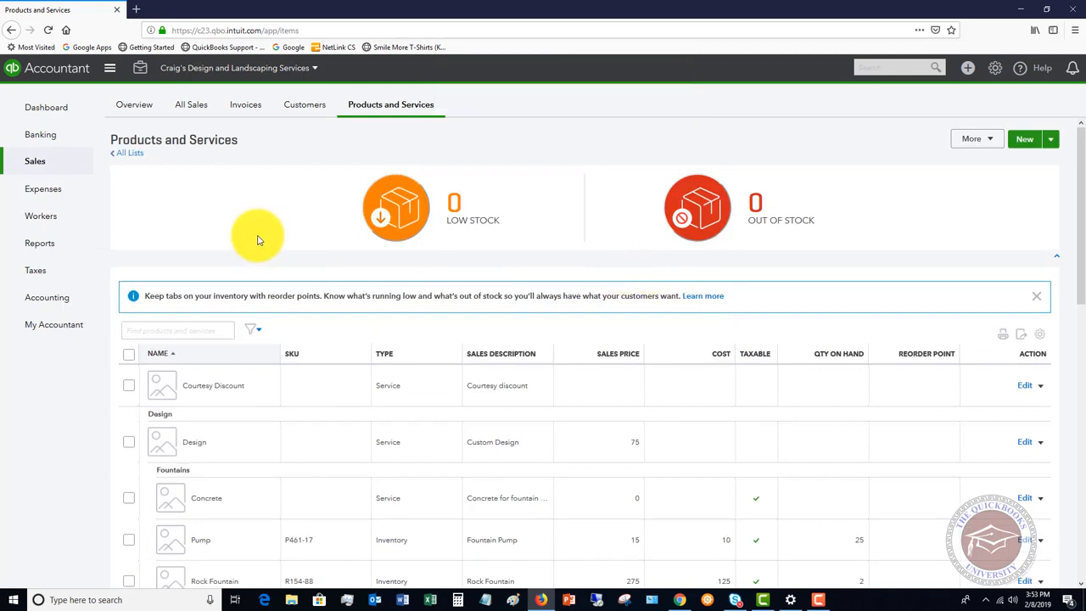
left_click(244, 105)
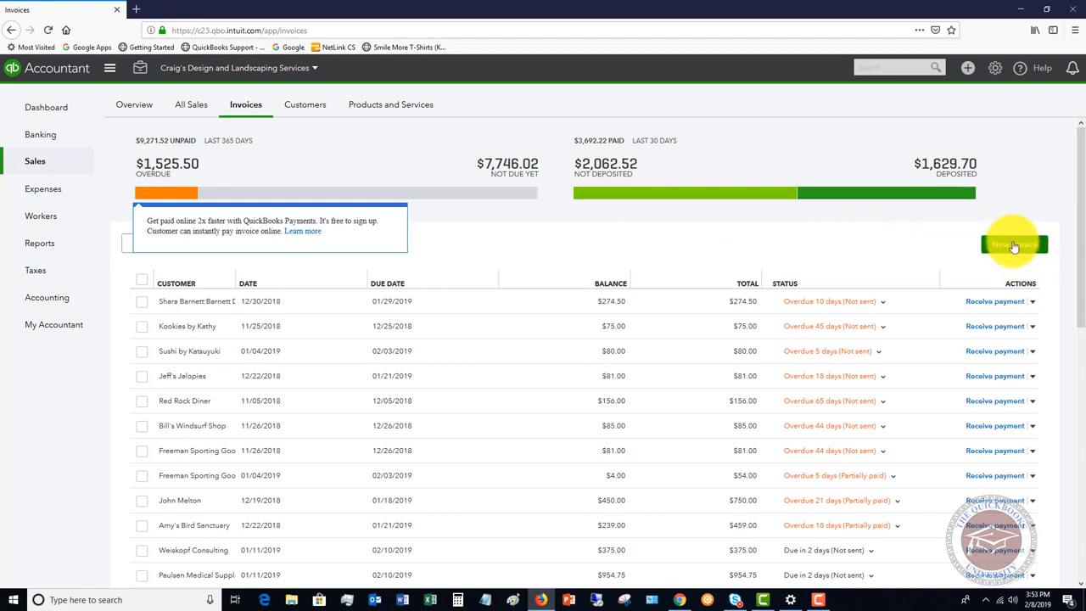
left_click(1013, 245)
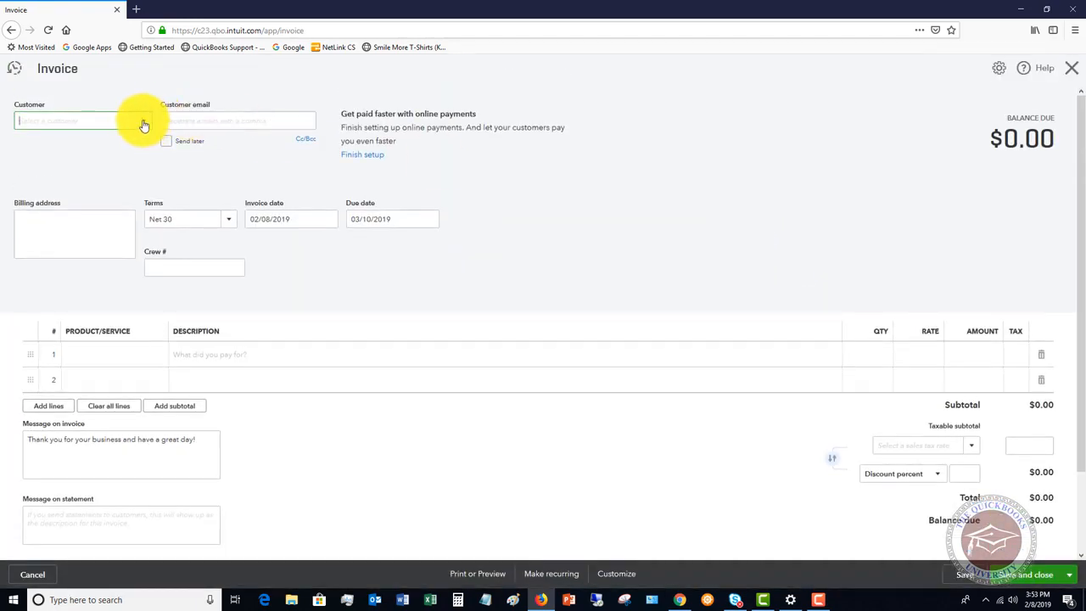
left_click(143, 123)
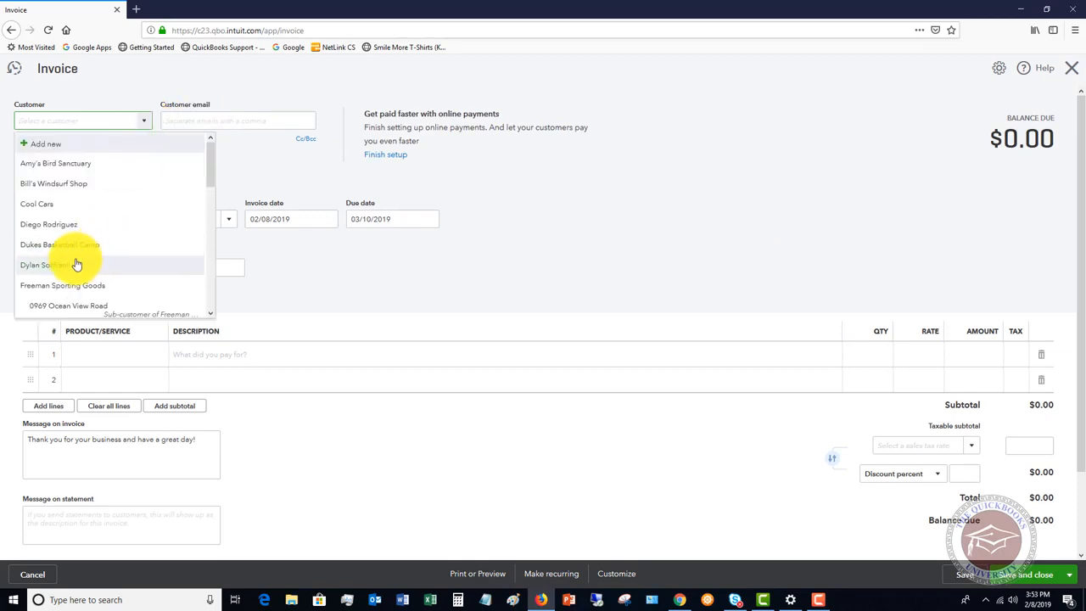
left_click(89, 266)
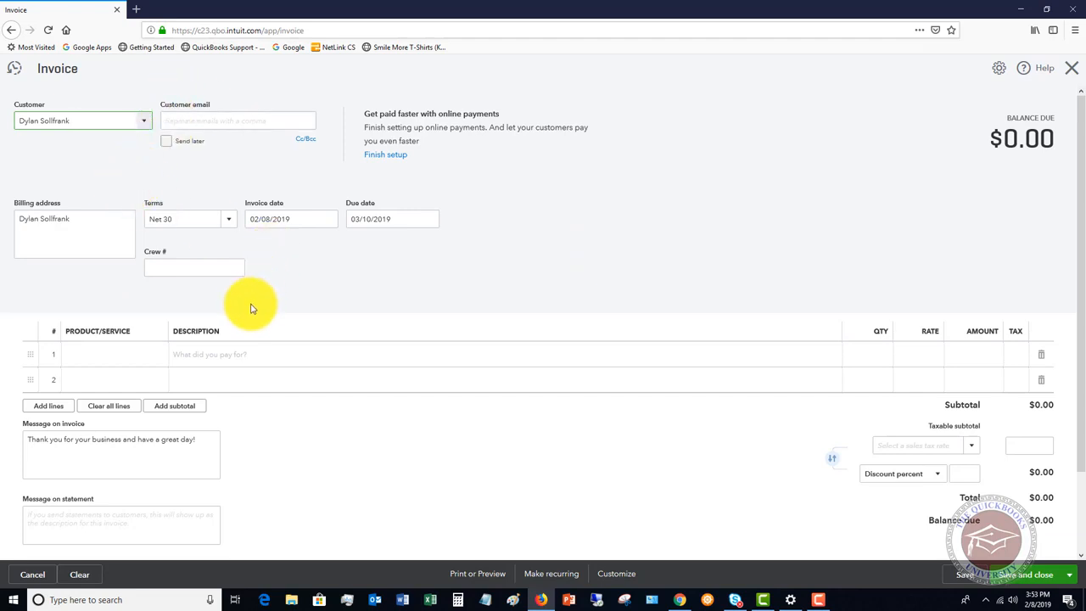
Add the Concrete service as the first invoice line with a rate of 3,000.
left_click(161, 355)
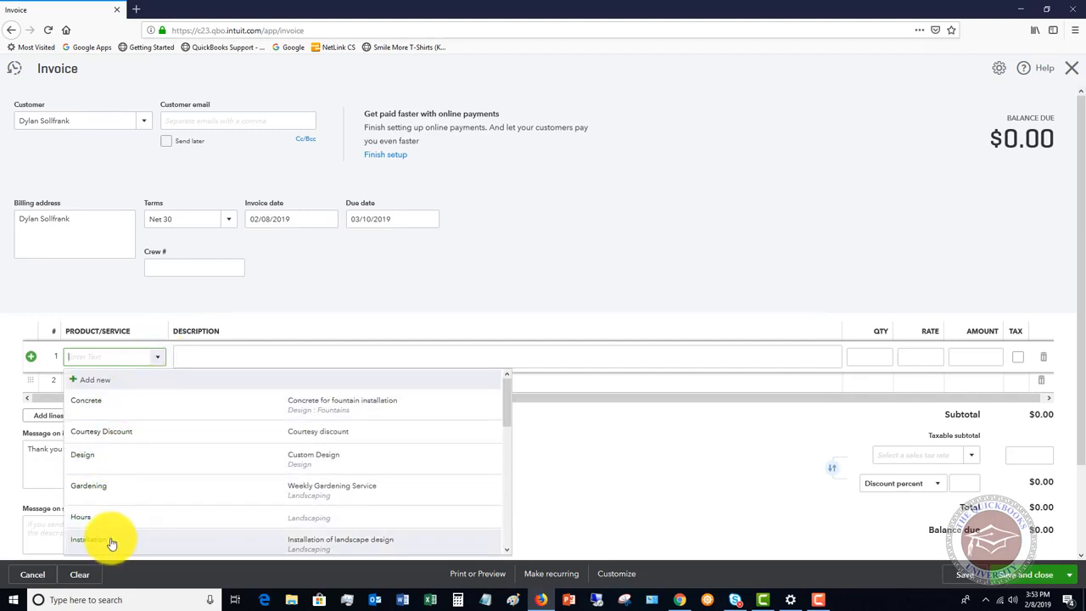
key("Escape")
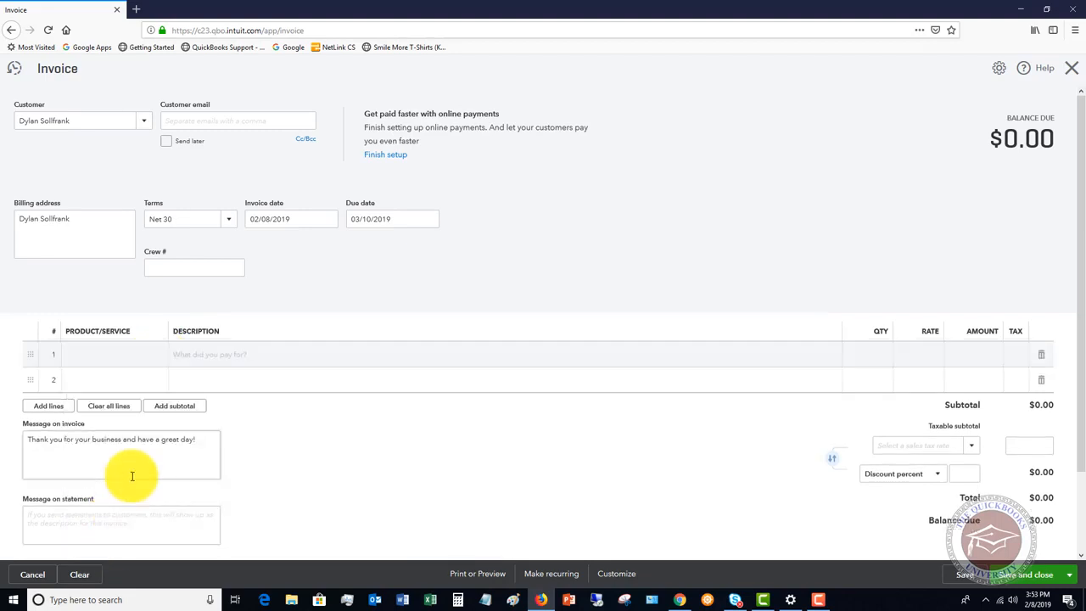
left_click(160, 356)
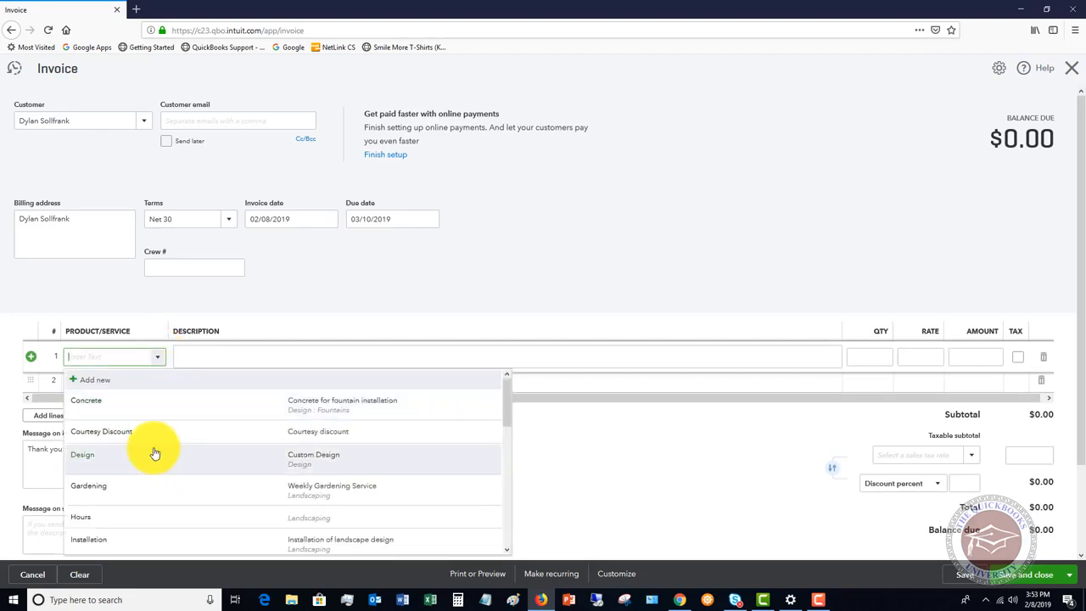
left_click(150, 405)
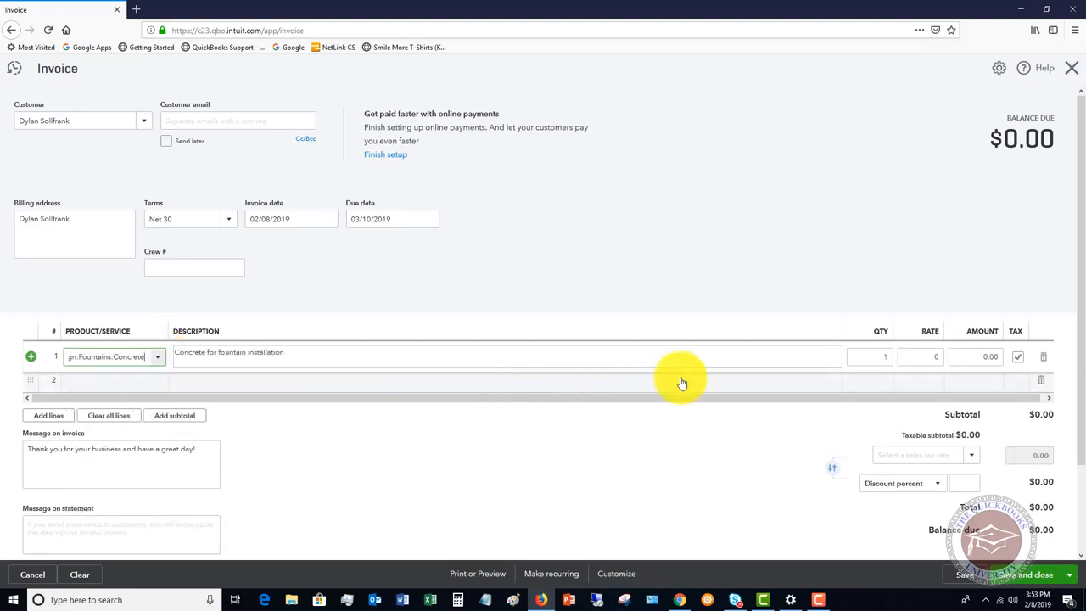
left_click(937, 356)
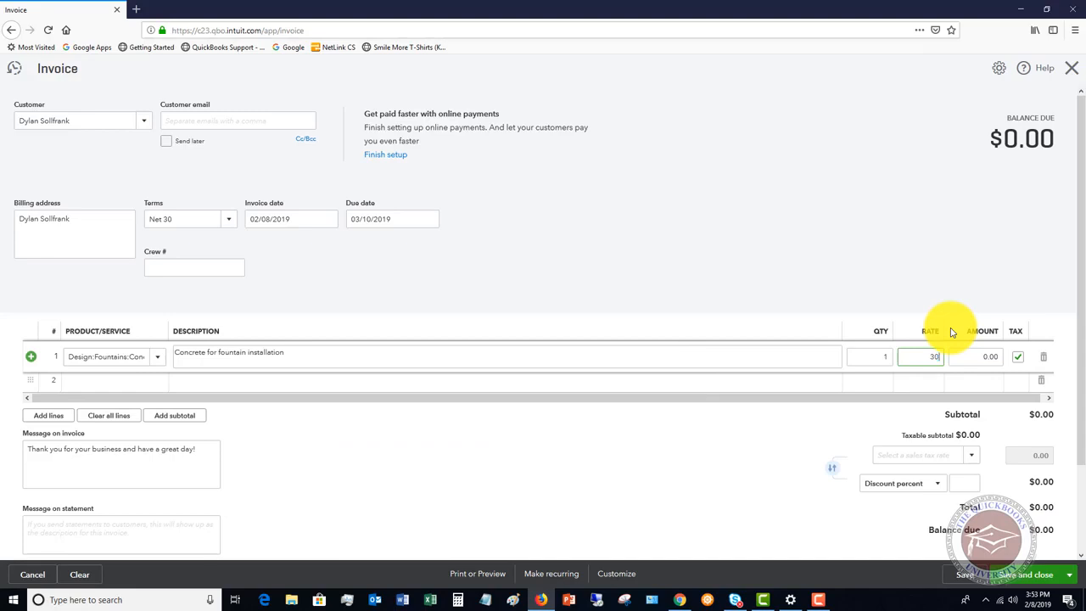
Add the landscaping Installation service as the second invoice line with a quantity of 5.
left_click(155, 383)
left_click(158, 386)
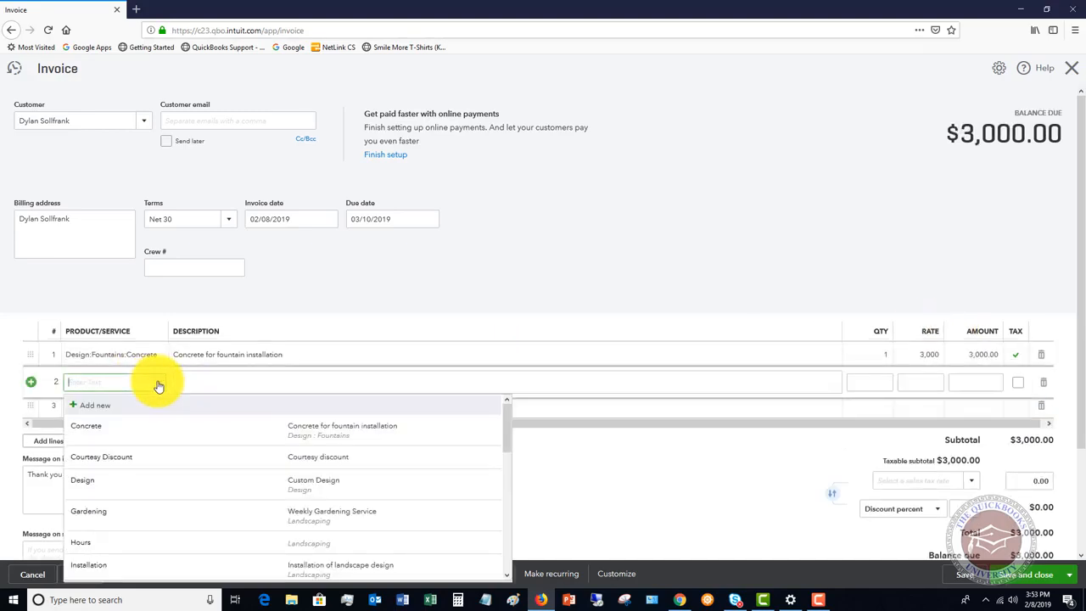
left_click(113, 564)
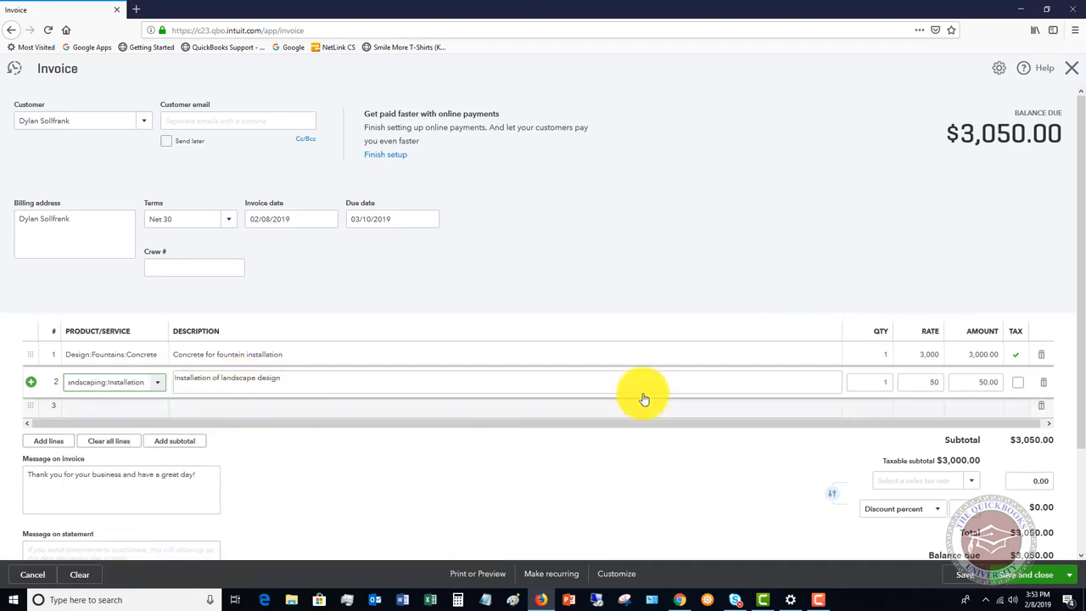
left_click(873, 382)
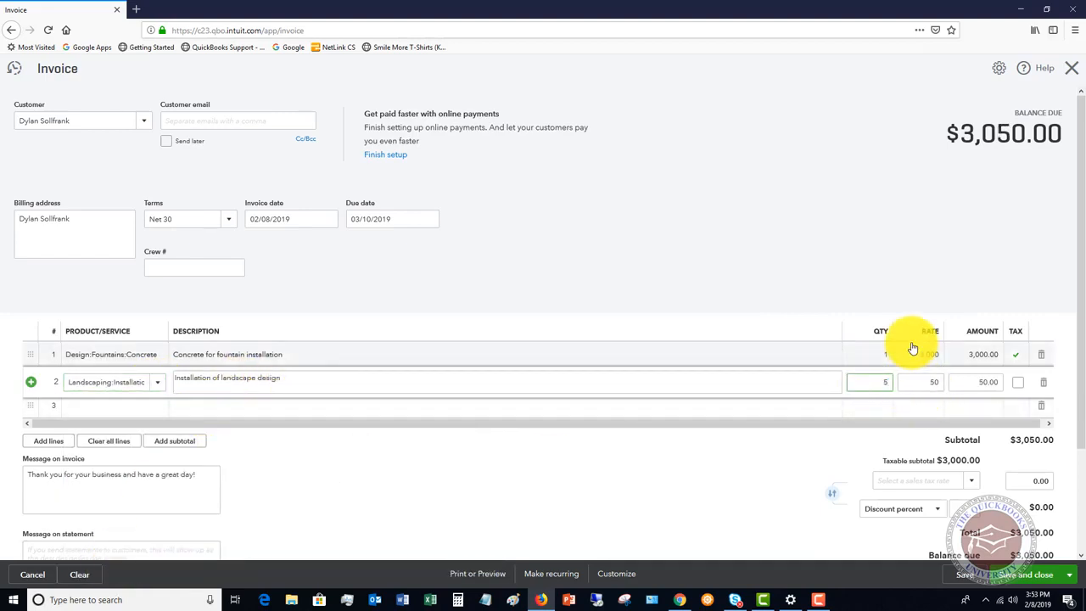
Add the Pest Control service as the third invoice line.
left_click(149, 405)
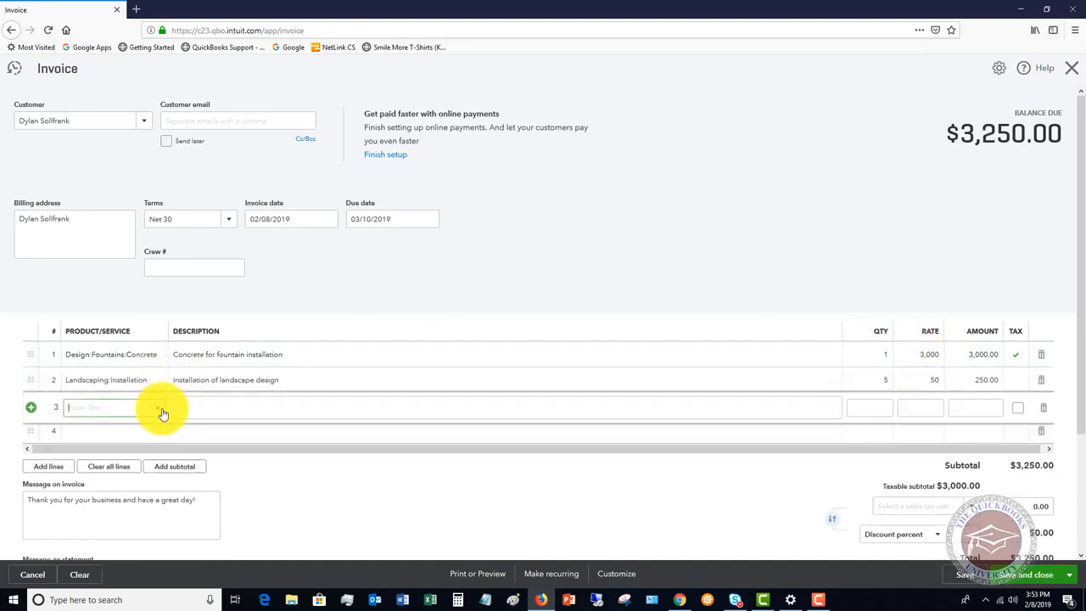
left_click(160, 412)
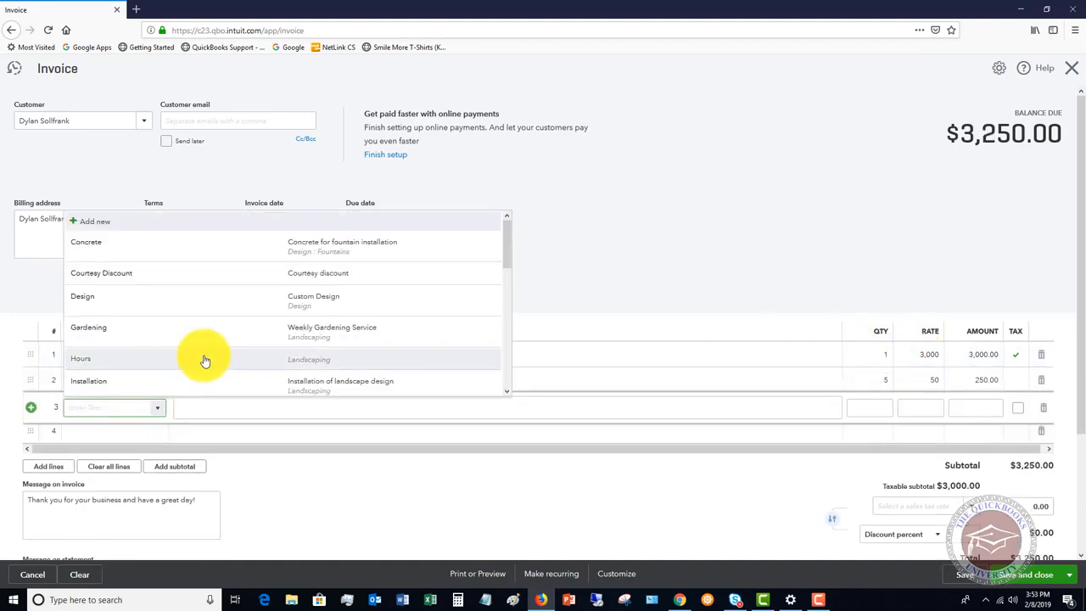
scroll(203, 359, "down", 3)
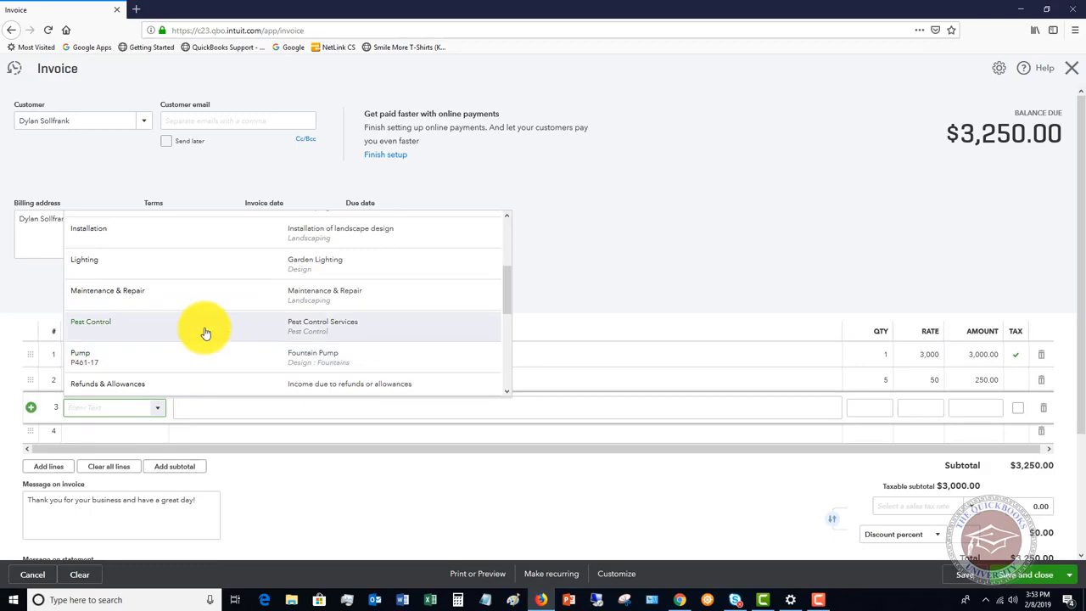
left_click(204, 327)
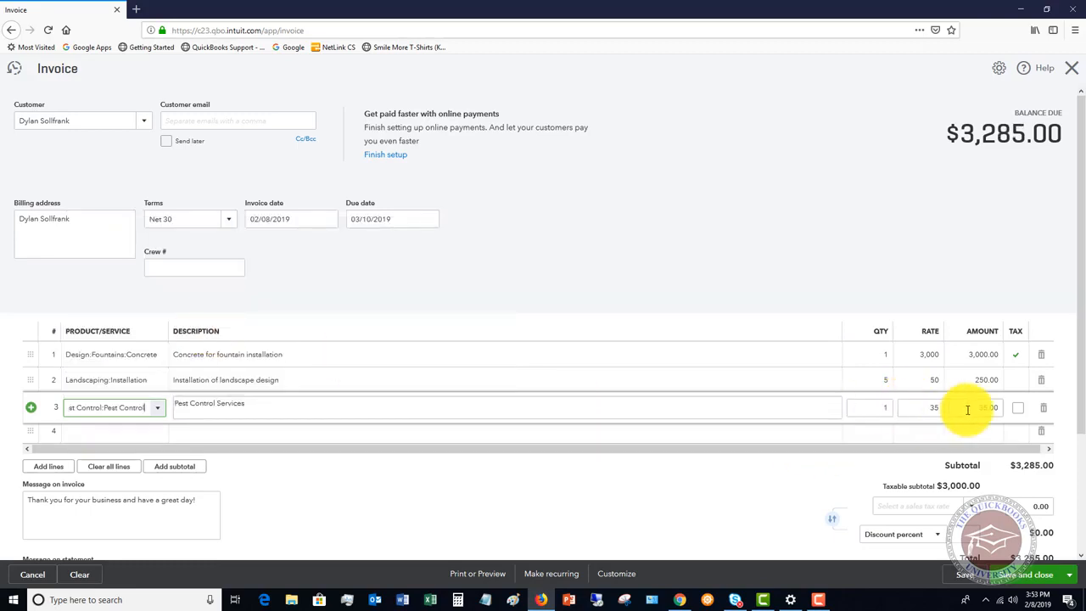
Insert a subtotal line beneath the three service lines on the invoice.
scroll(994, 399, "down", 2)
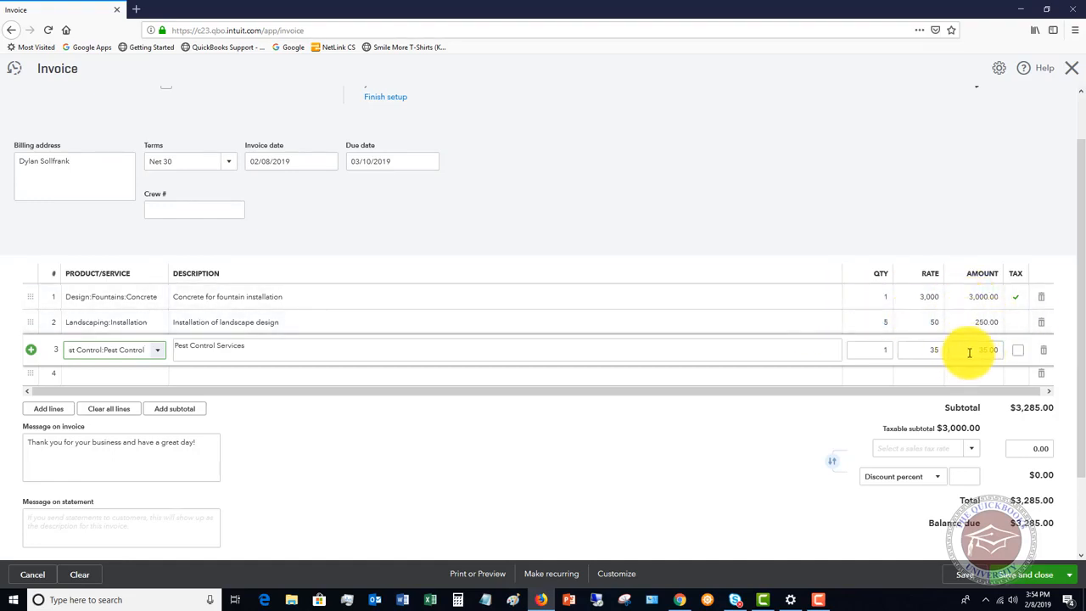
left_click(151, 373)
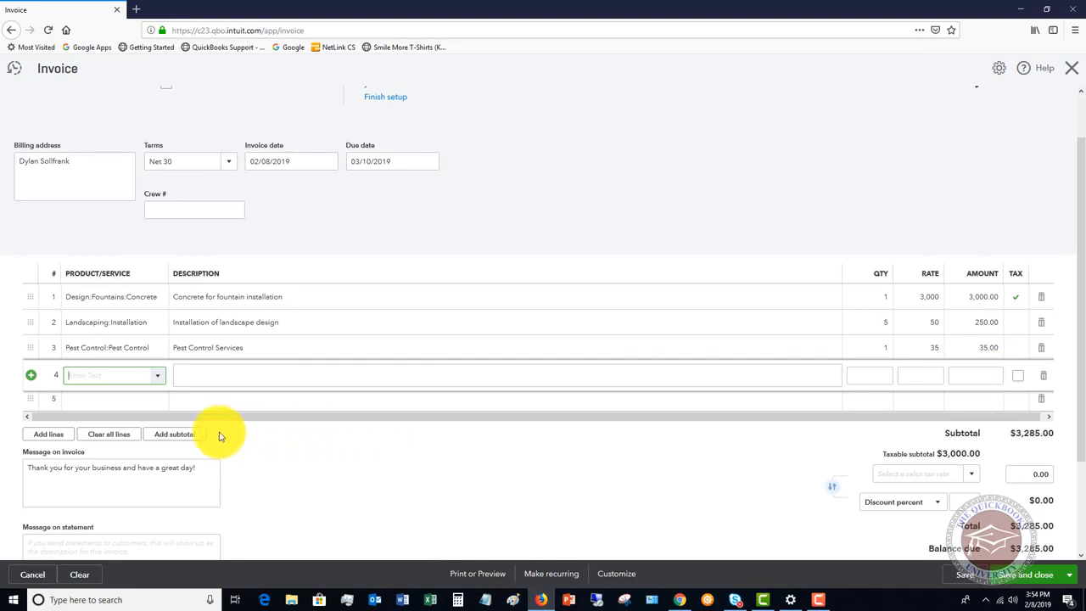
left_click(173, 436)
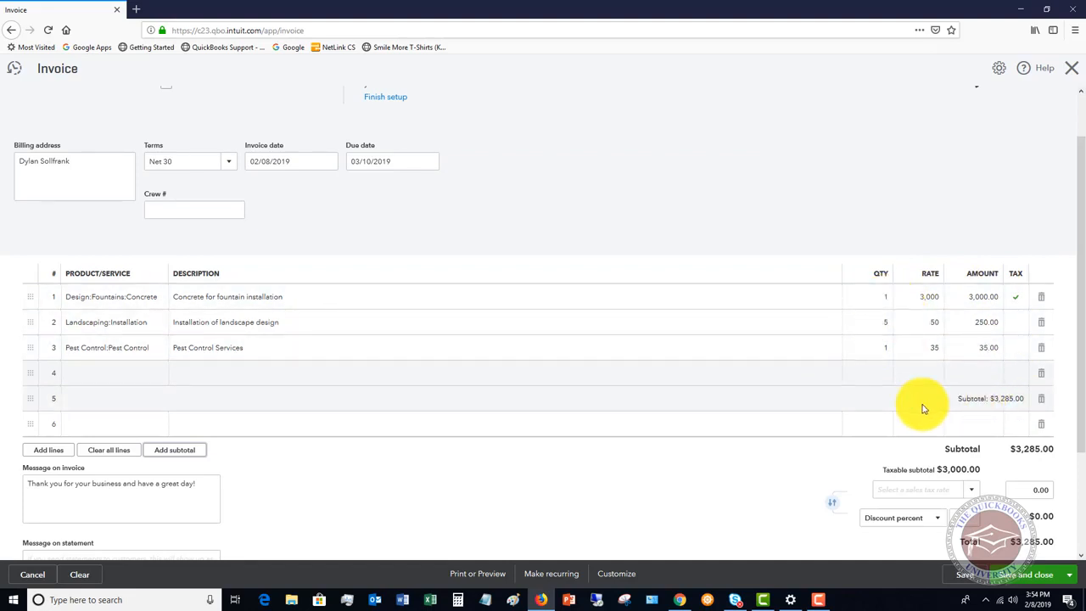
Add the Courtesy Discount item on the line below the subtotal with a rate of -250.
left_click(154, 425)
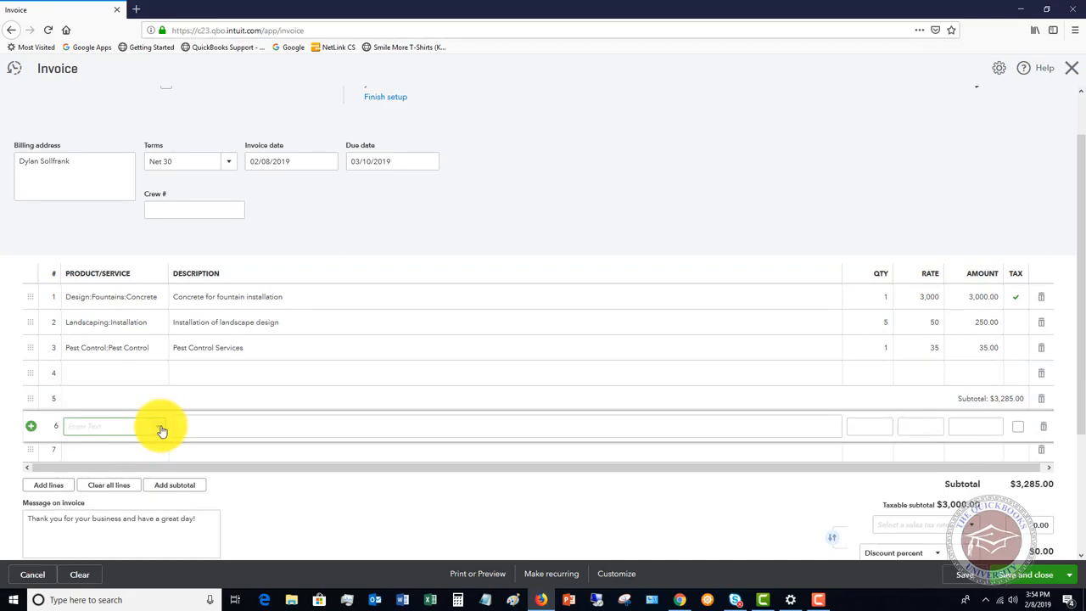
left_click(158, 428)
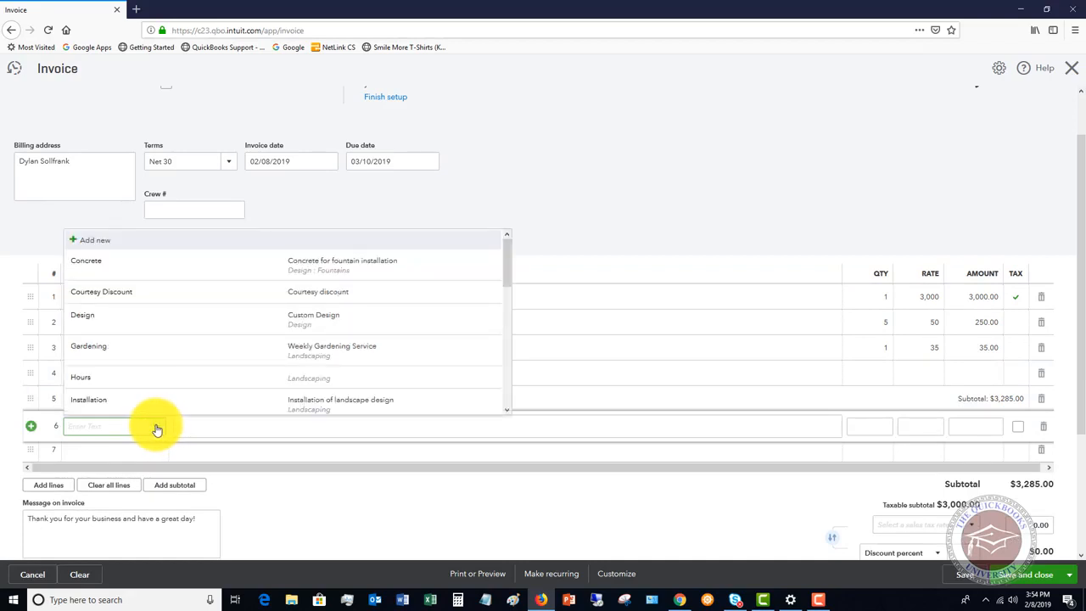
left_click(112, 293)
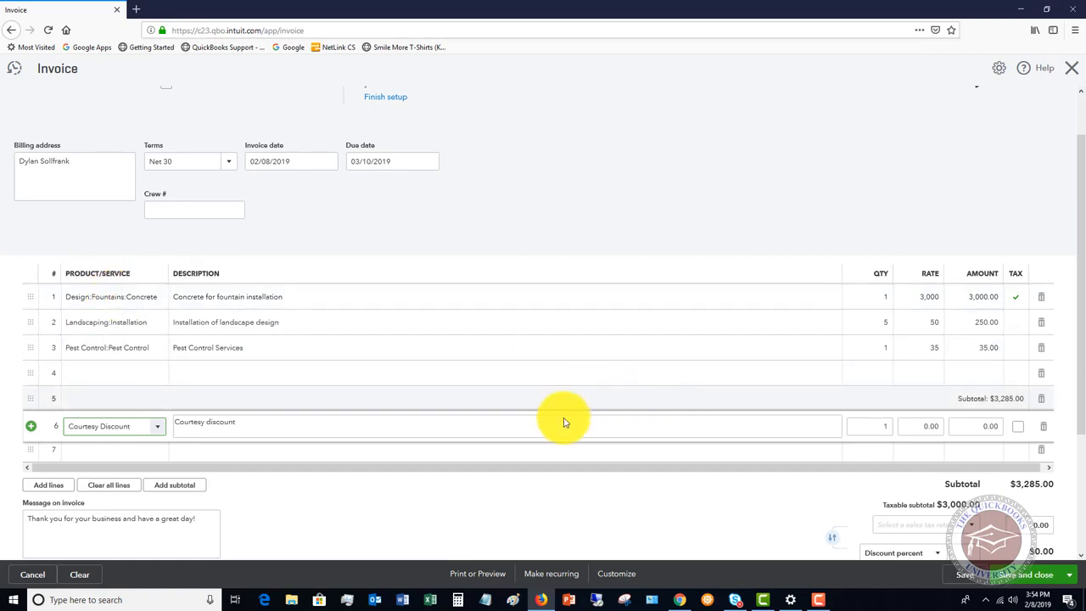
left_click(217, 428)
left_click(212, 427)
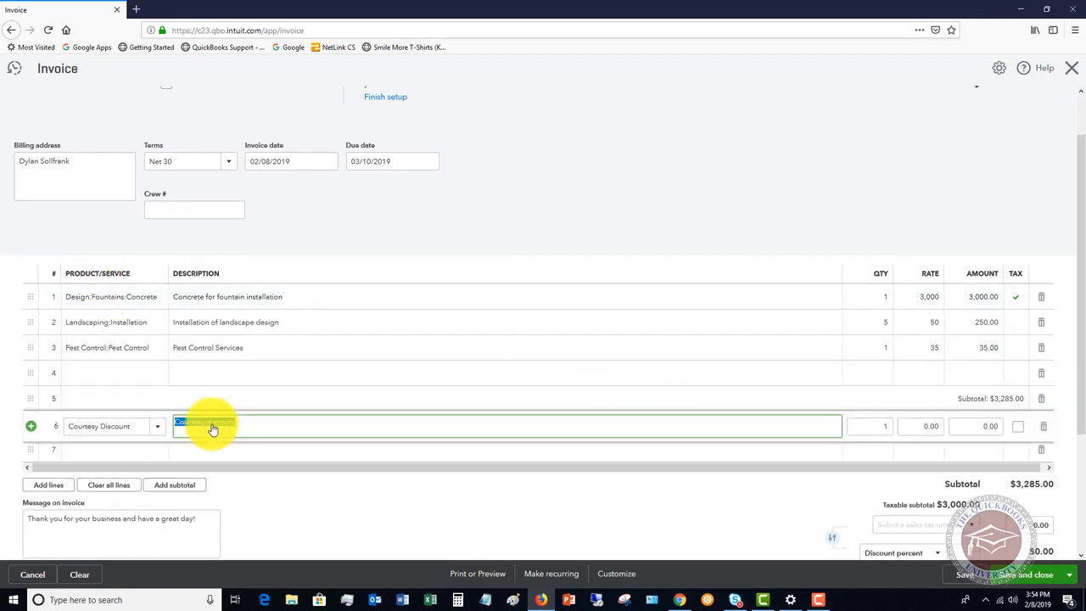
left_click(915, 426)
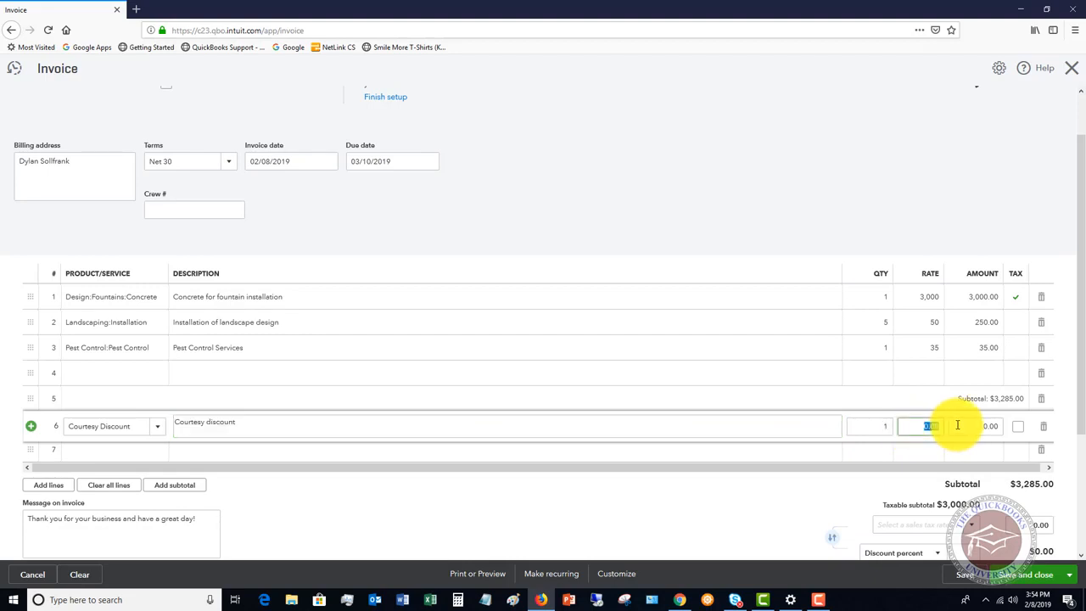
type("-250")
left_click(957, 425)
left_click(954, 419)
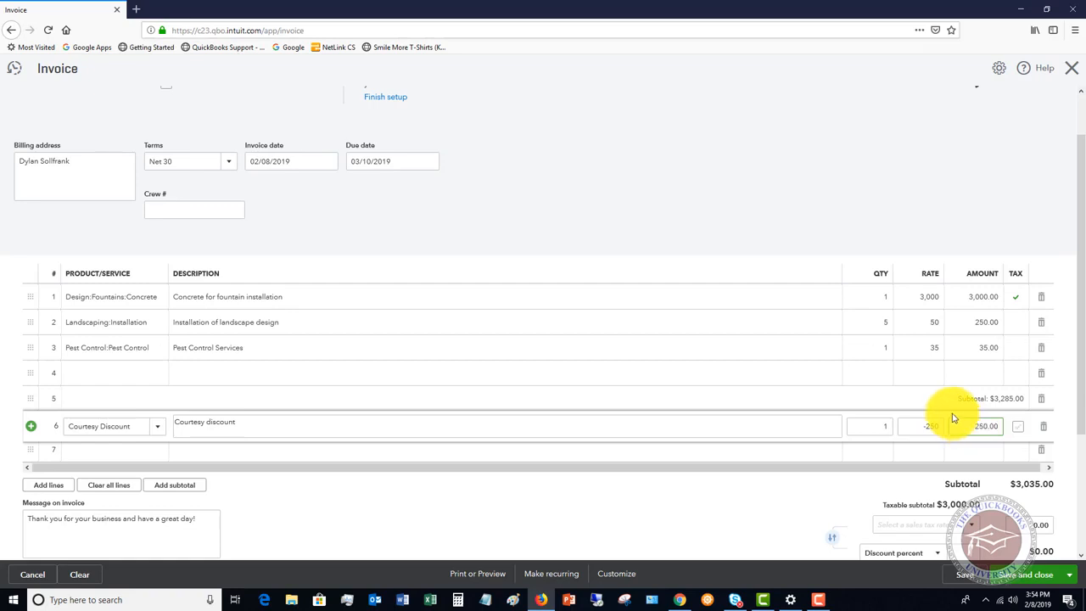
Add the landscaping Gardening service below the discount with quantity 5 and rate 25, and save and close the invoice.
scroll(933, 399, "down", 2)
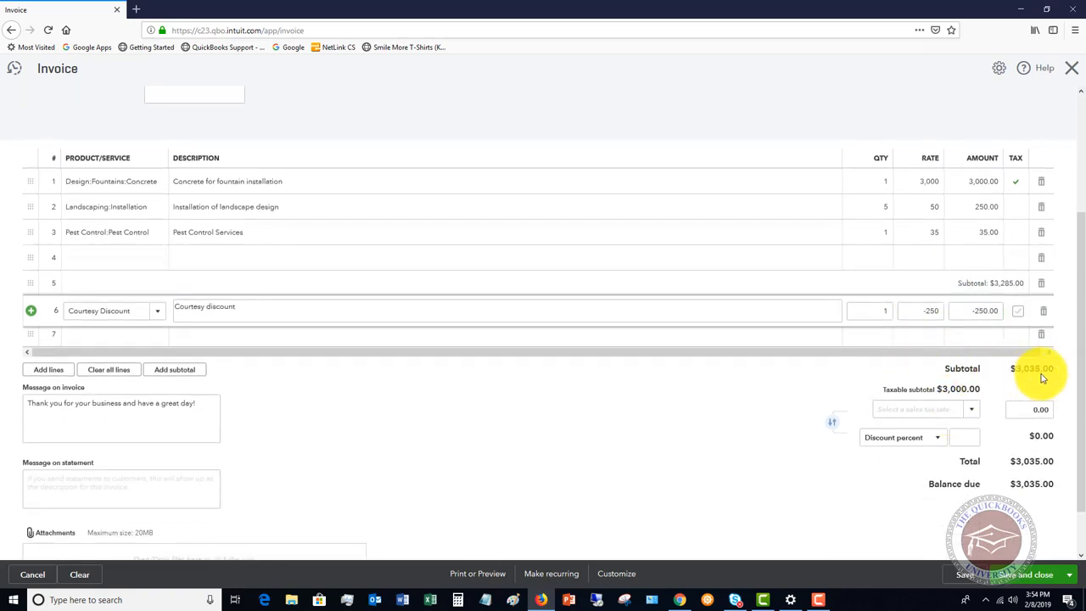
left_click(150, 335)
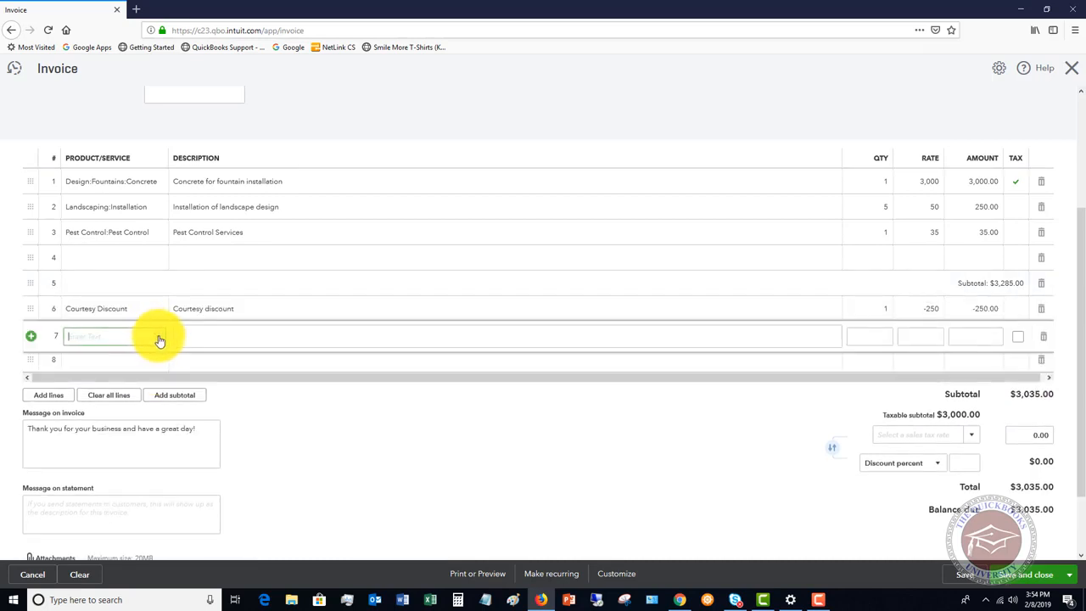
left_click(160, 340)
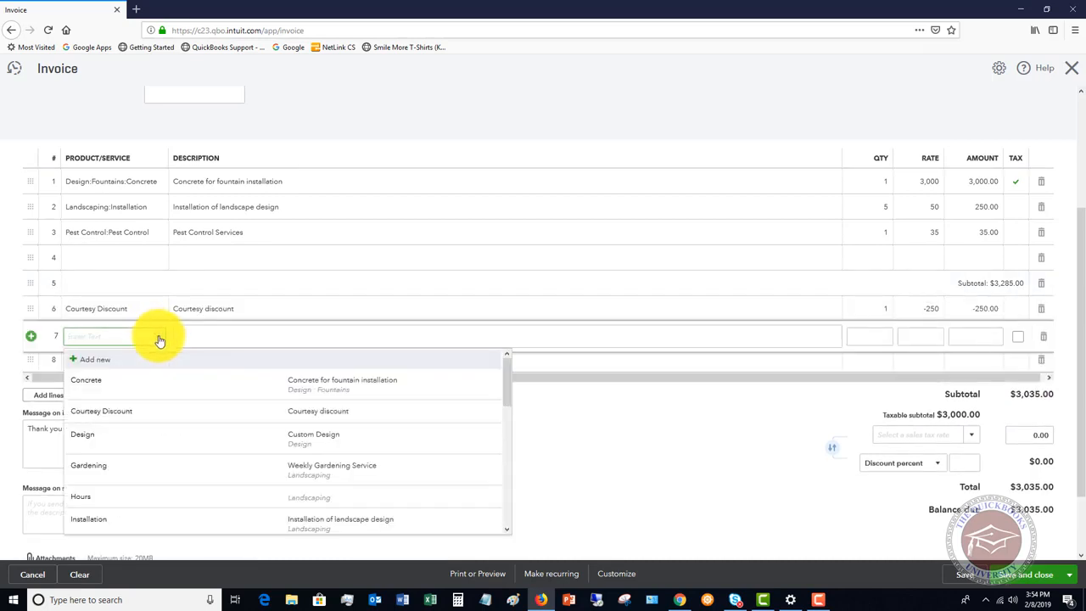
left_click(118, 468)
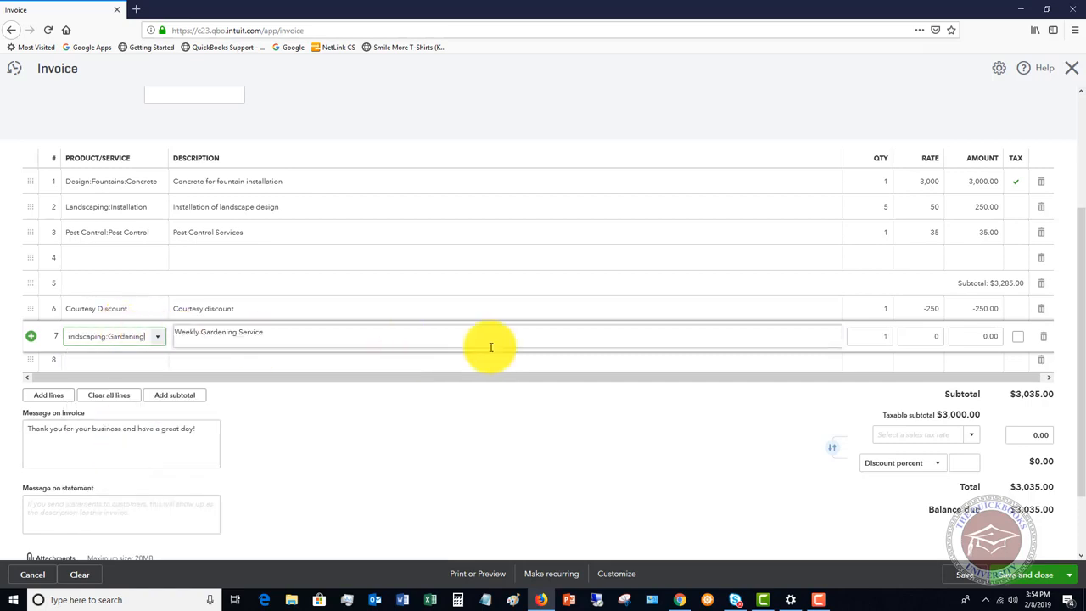
left_click(880, 335)
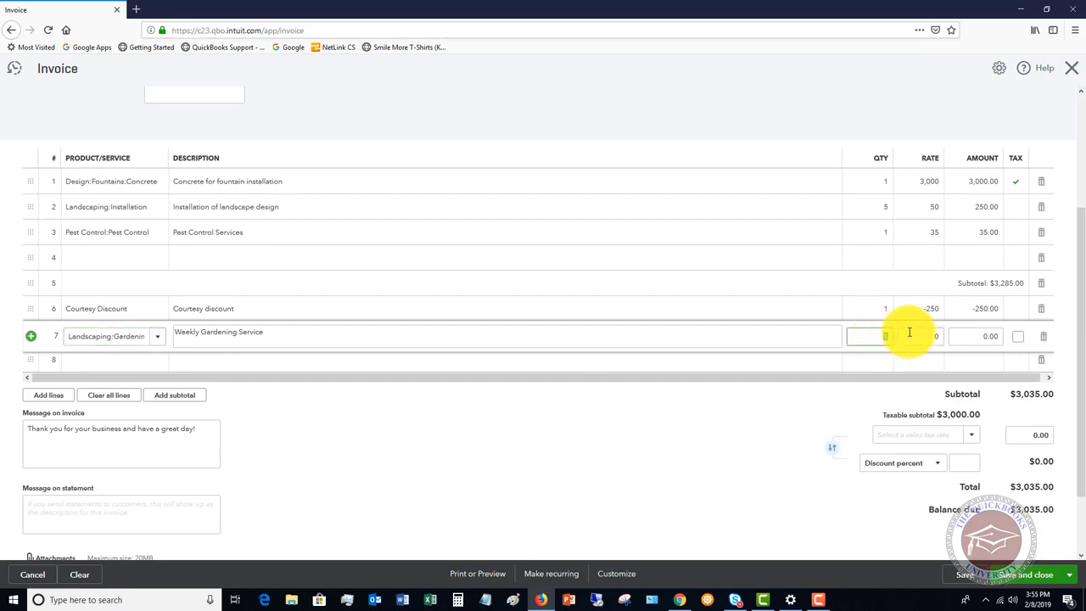
left_click(908, 332)
key("Tab")
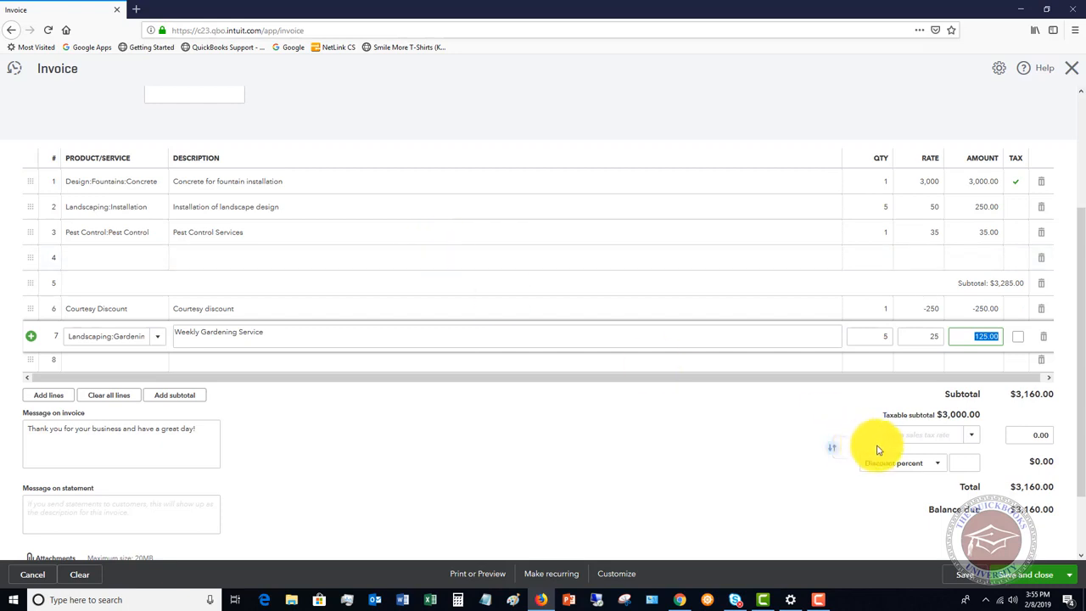
left_click(1035, 575)
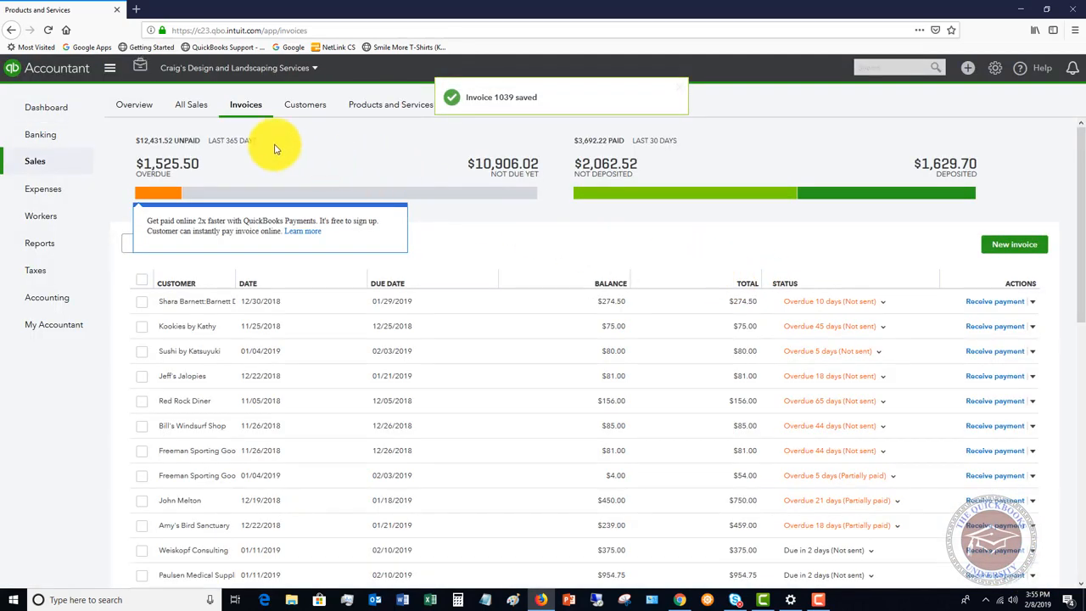
Open the Profit and Loss report, examine the transactions behind Discounts given, and return to the report summary.
left_click(39, 243)
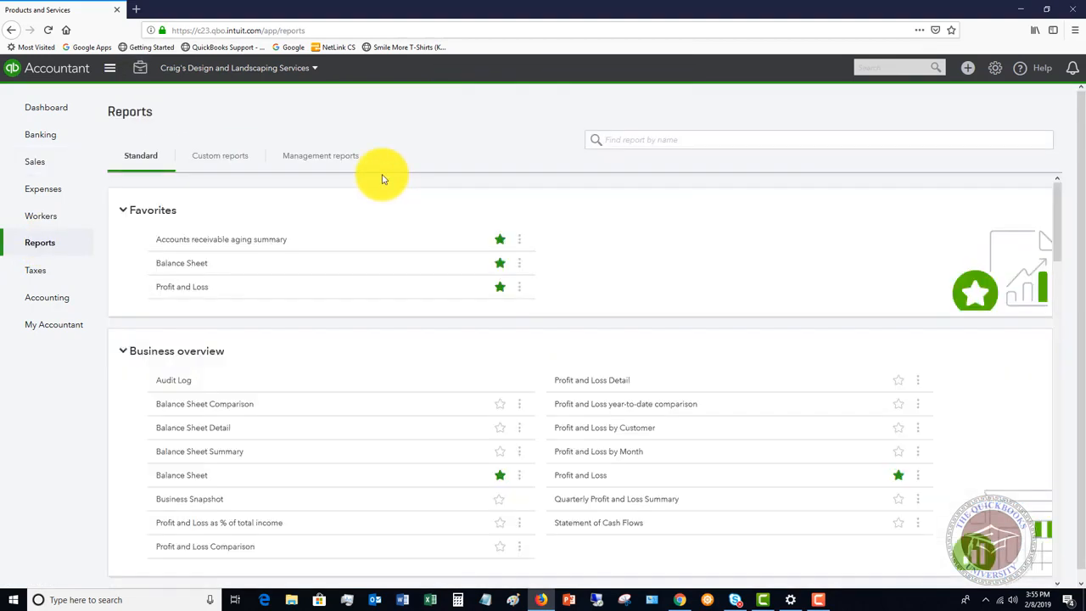
left_click(179, 290)
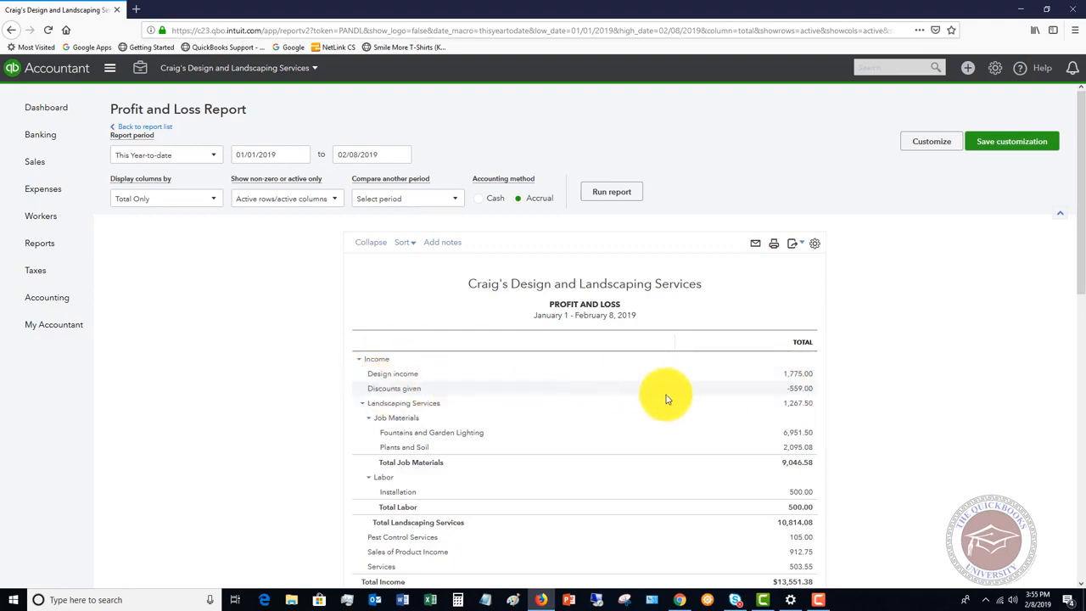
left_click(795, 387)
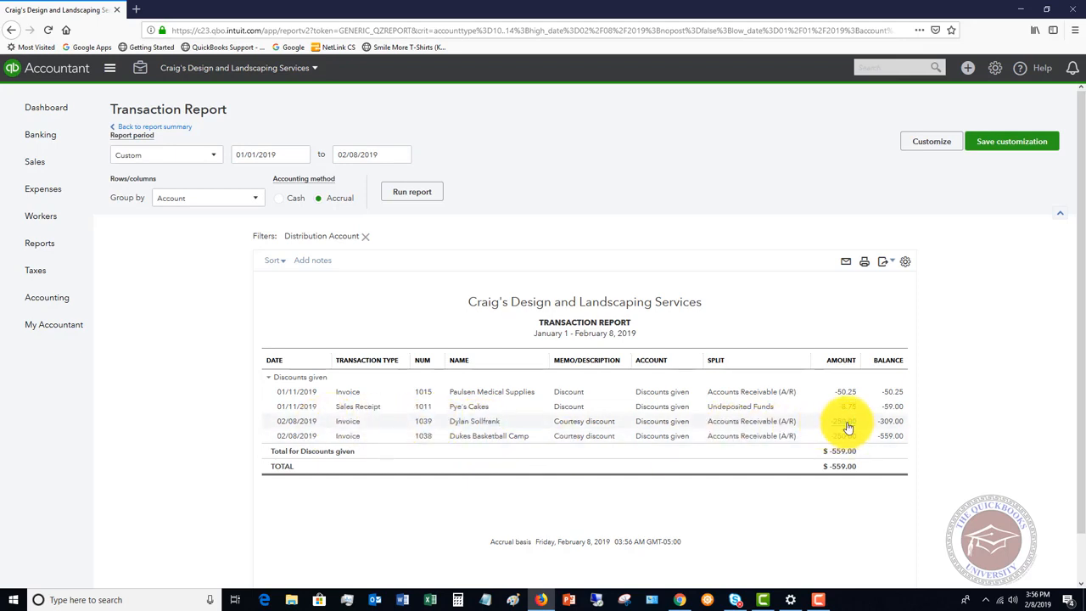
left_click(159, 128)
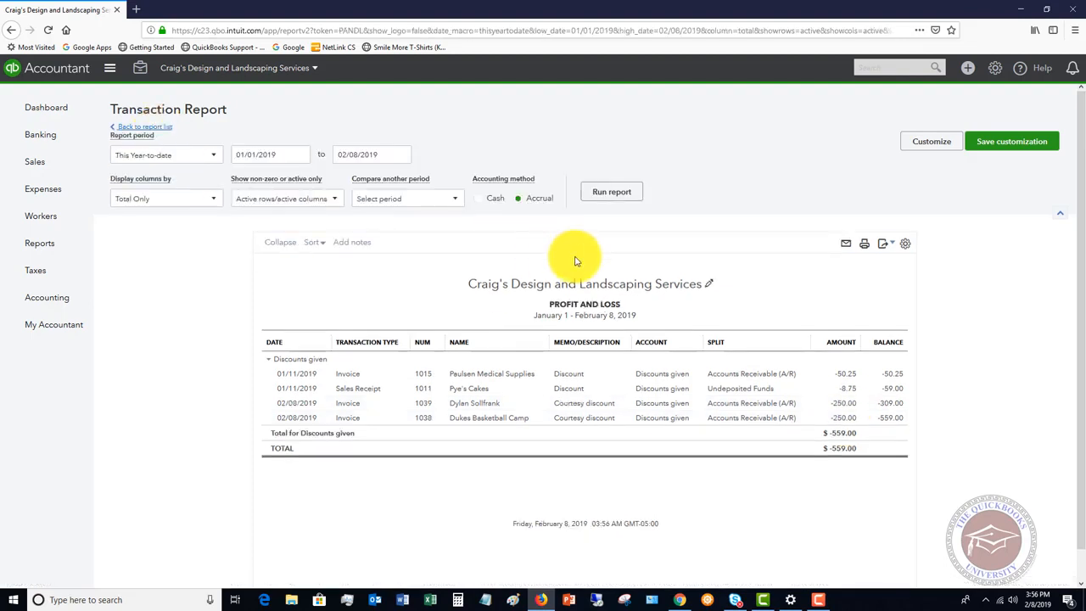